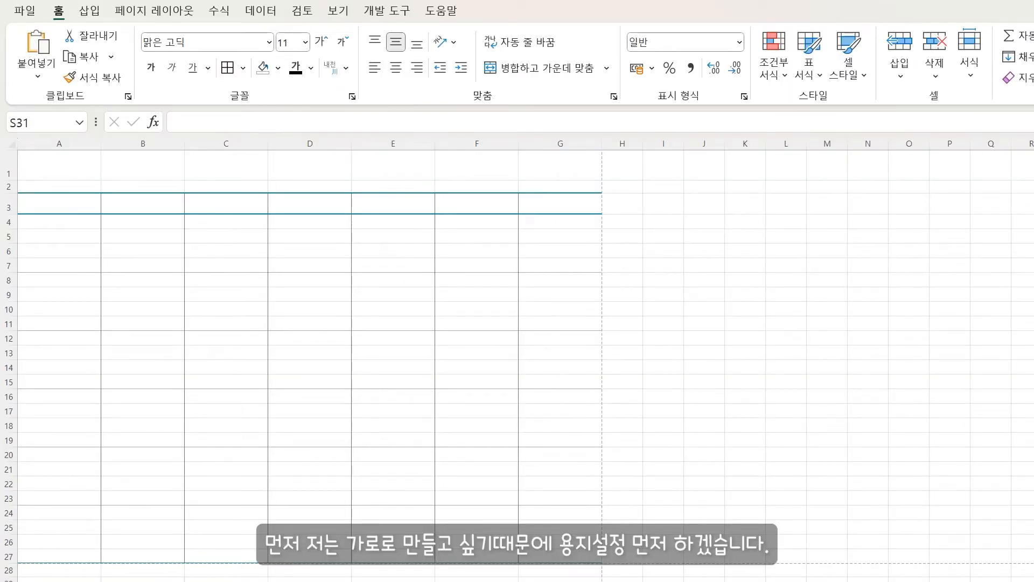
Set the page to landscape with custom margins of 1.5 cm top, 1 cm on other sides, 0 header and footer, centred horizontally
left_click(176, 14)
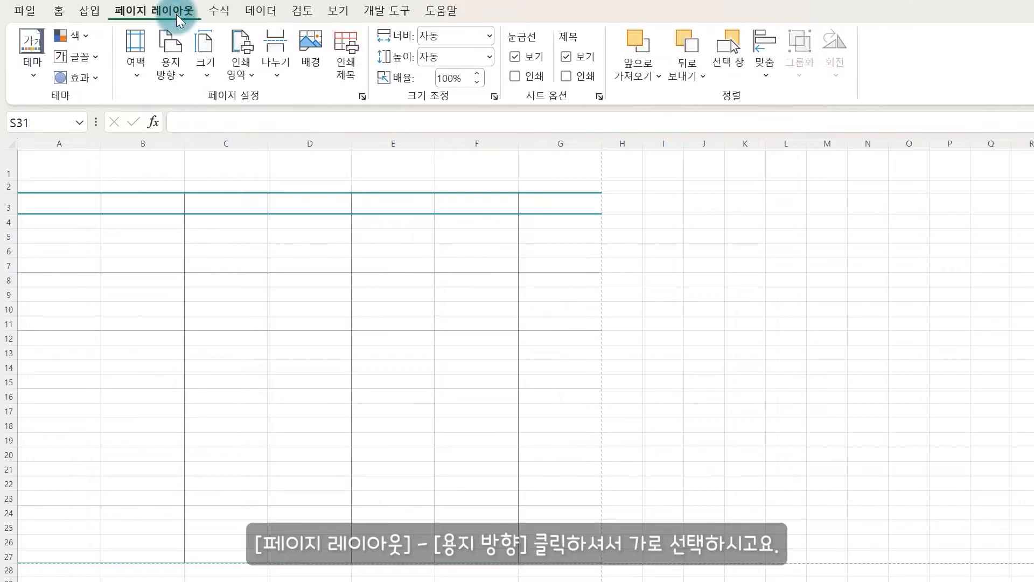
left_click(171, 51)
left_click(199, 154)
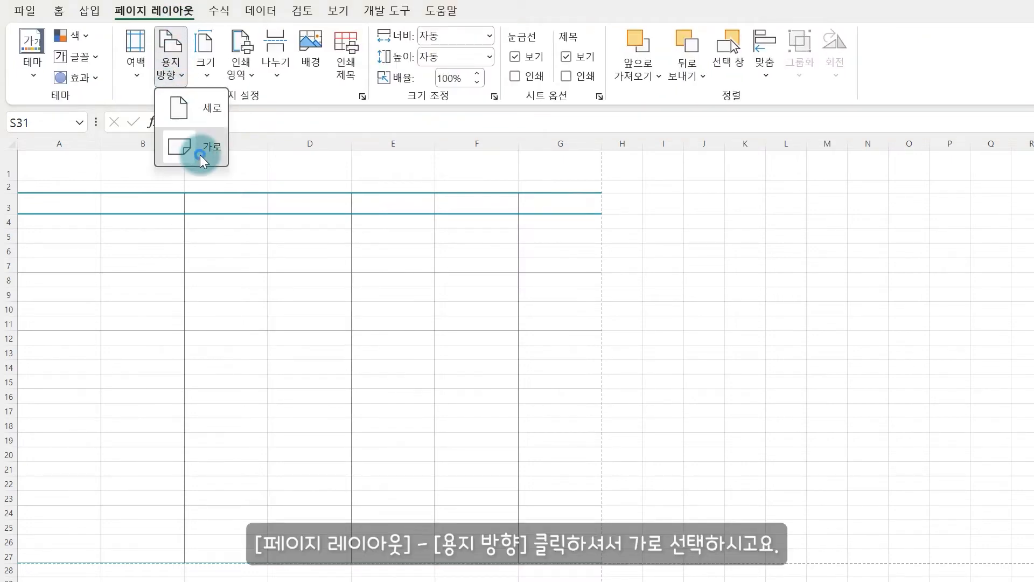
left_click(138, 64)
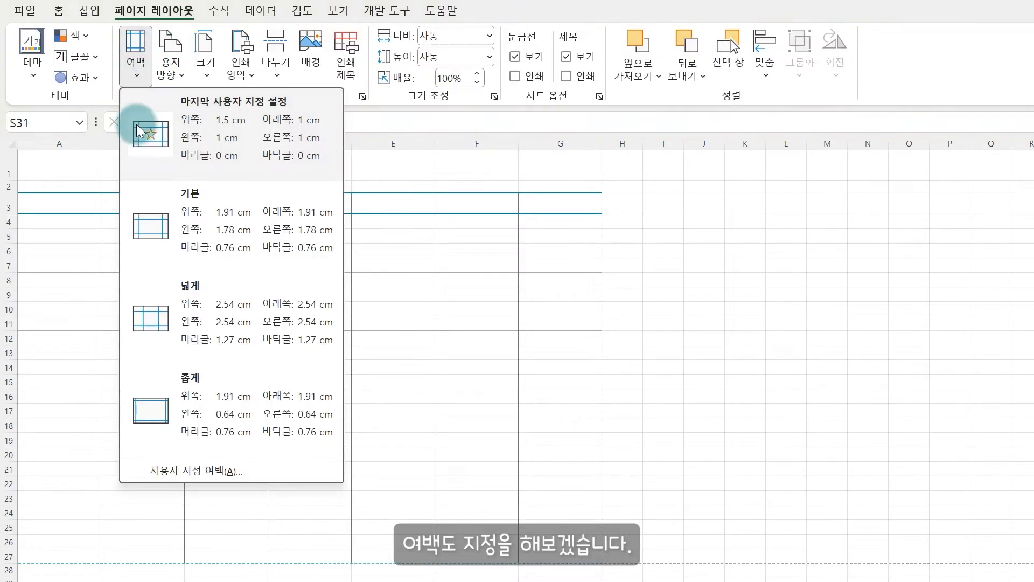
left_click(224, 471)
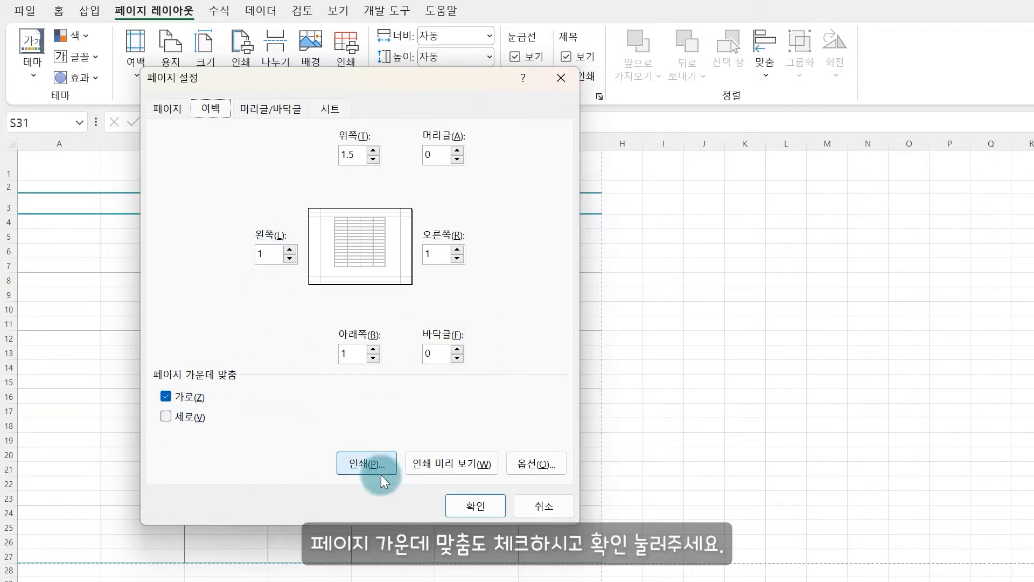
left_click(464, 504)
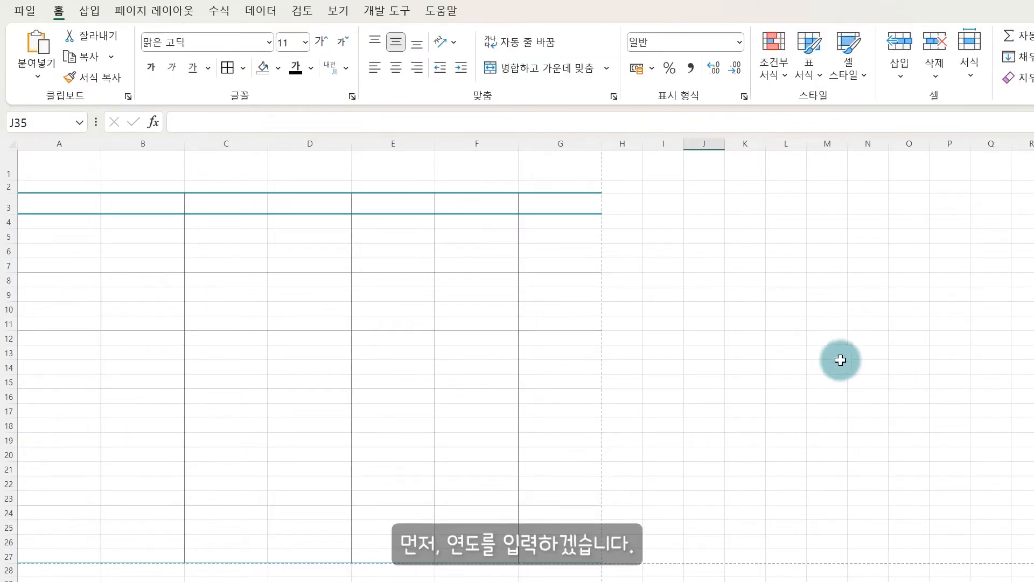
Add a data validation drop-down list with the source 2024,2025,2026 to cell A1 and choose 2024 from it
left_click(70, 167)
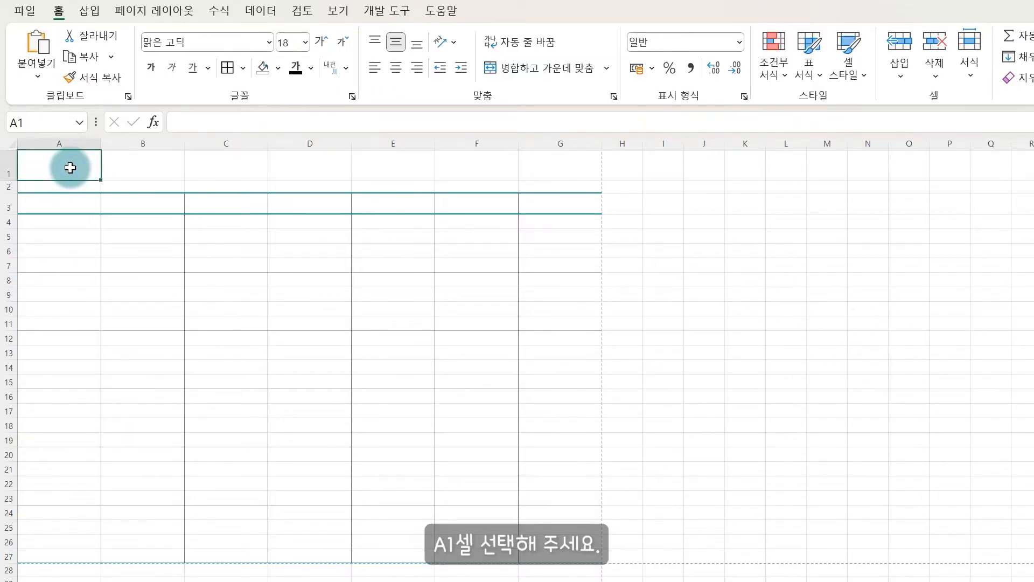
left_click(259, 11)
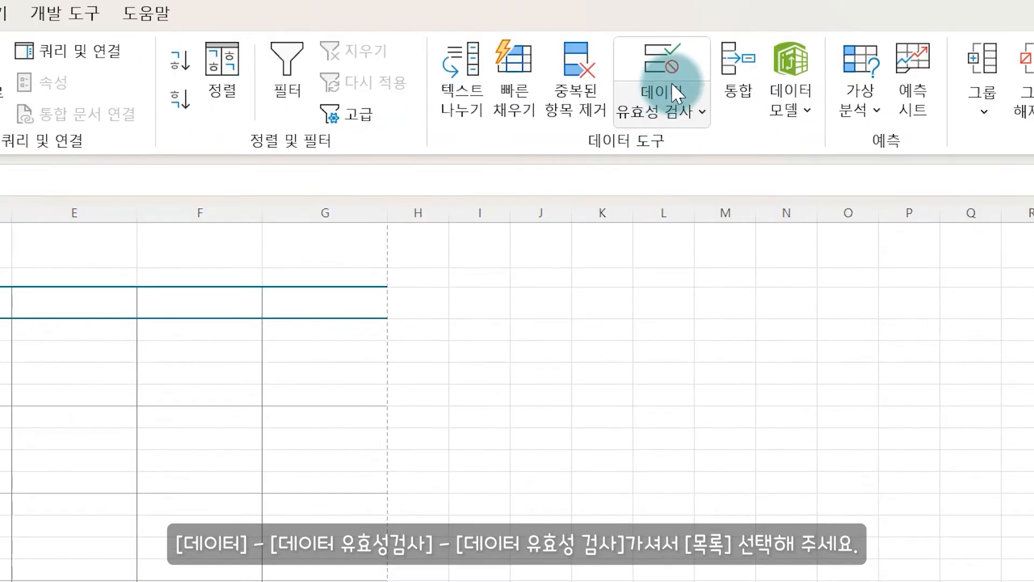
left_click(791, 57)
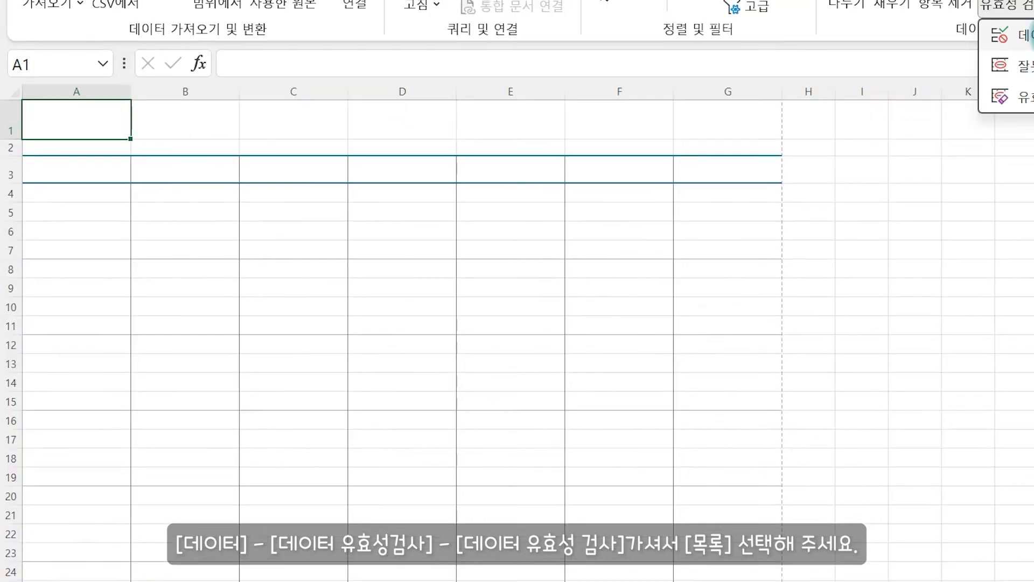
left_click(700, 147)
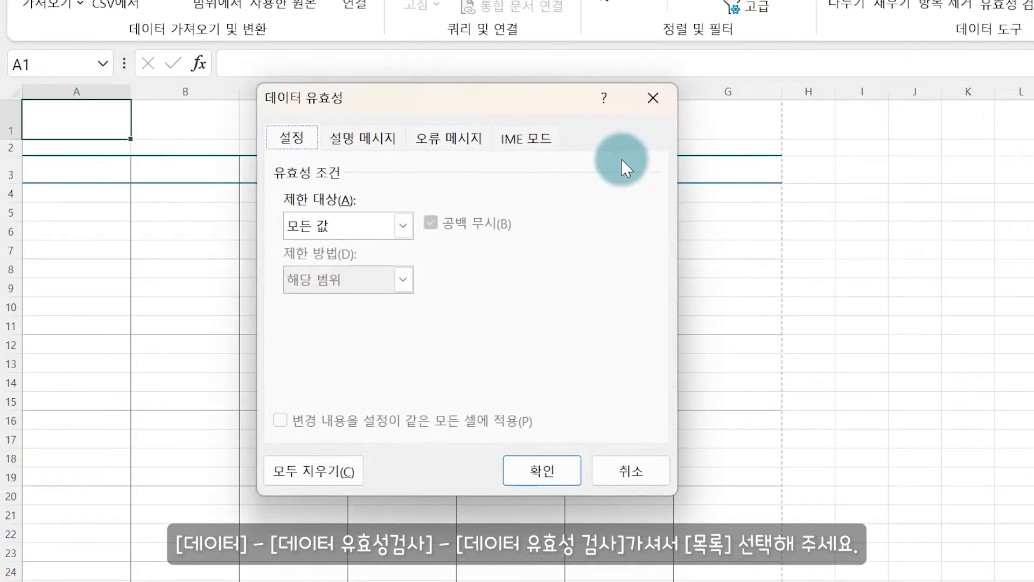
left_click(396, 231)
left_click(372, 296)
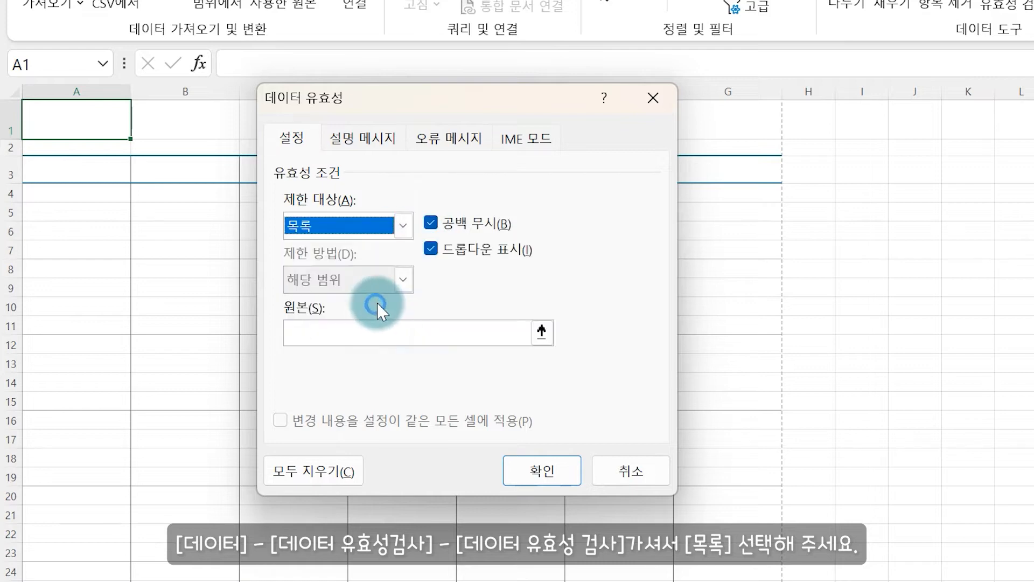
left_click(392, 330)
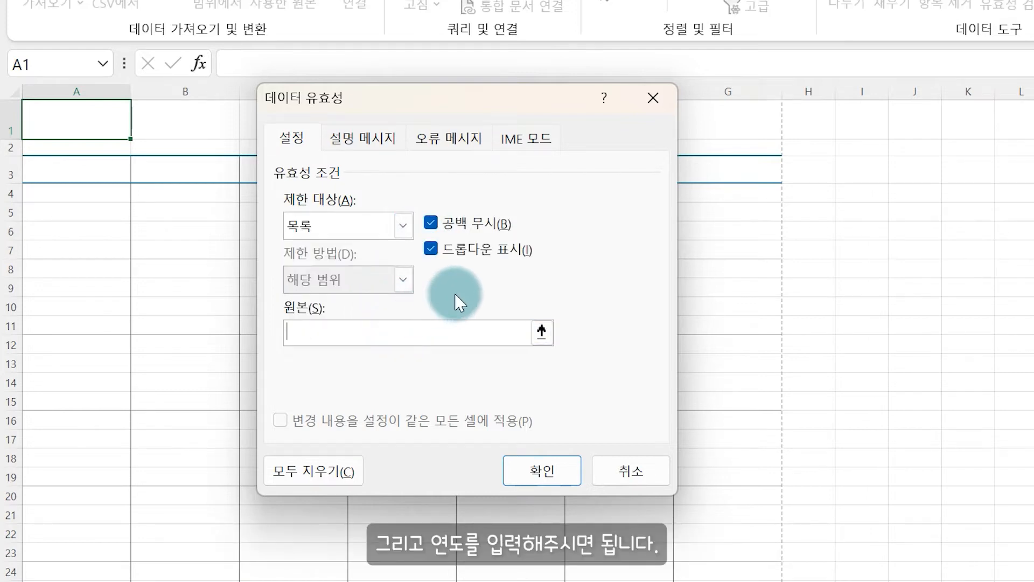
type("2024,2025,2026")
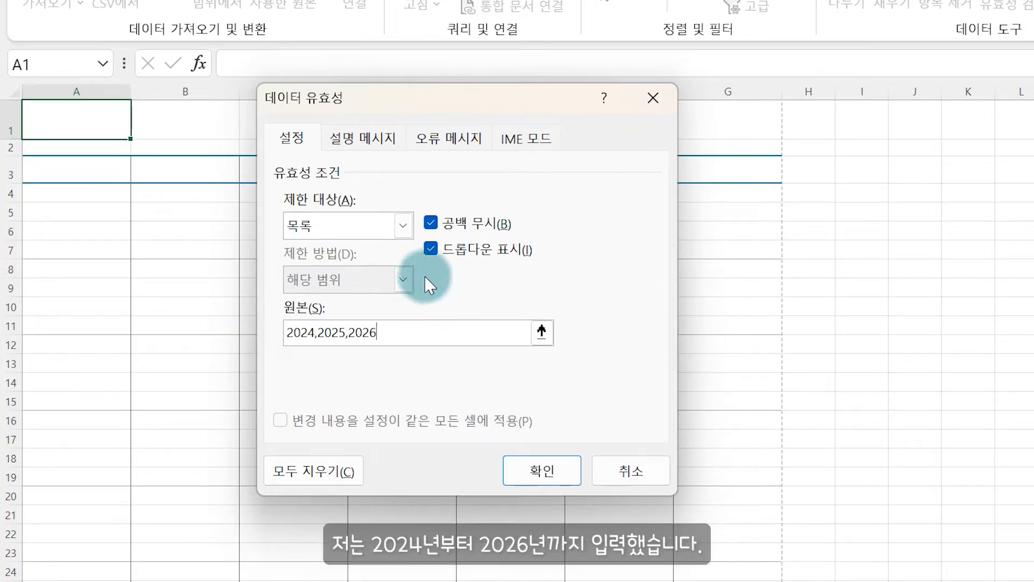
left_click(545, 471)
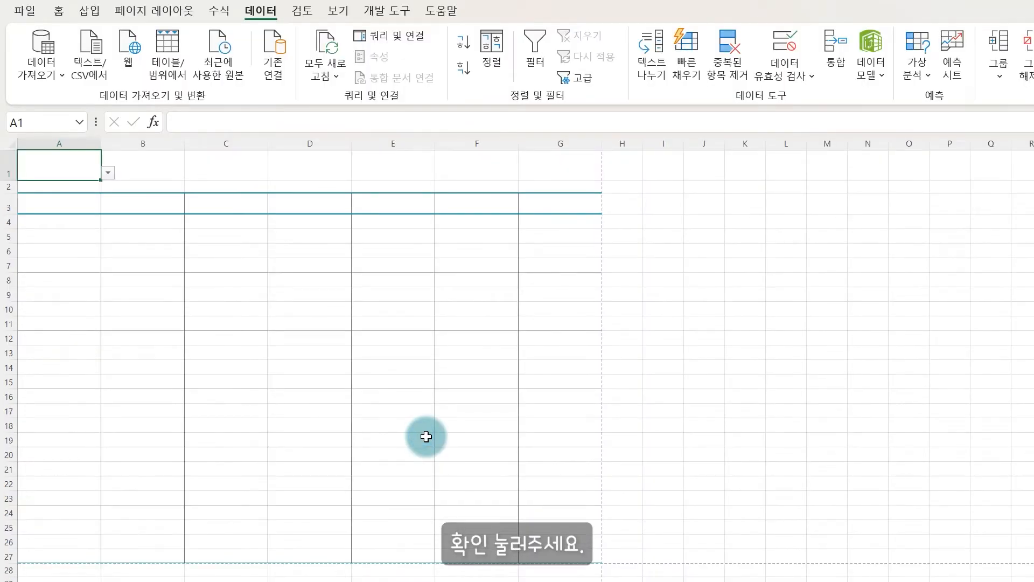
left_click(108, 172)
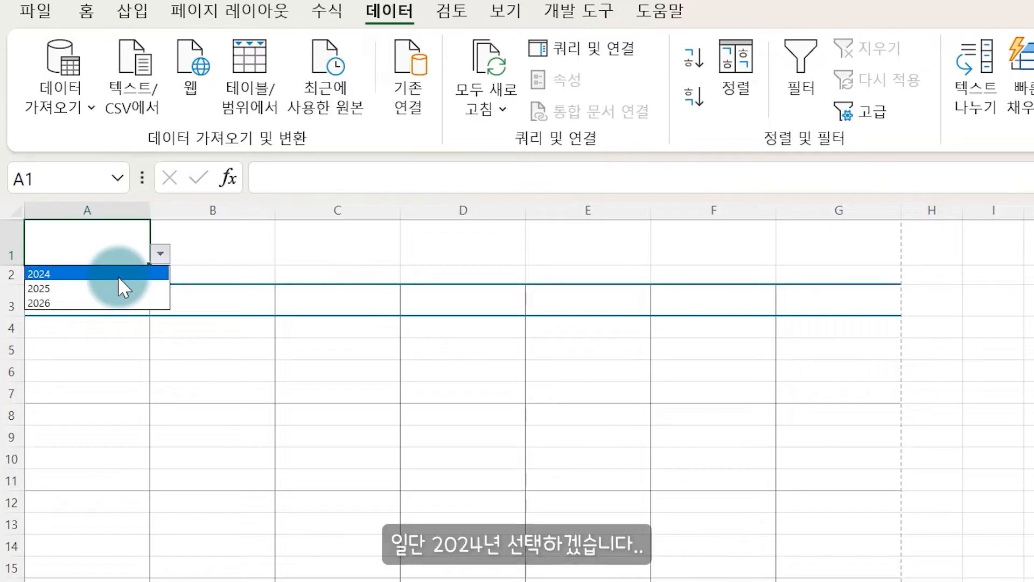
left_click(117, 273)
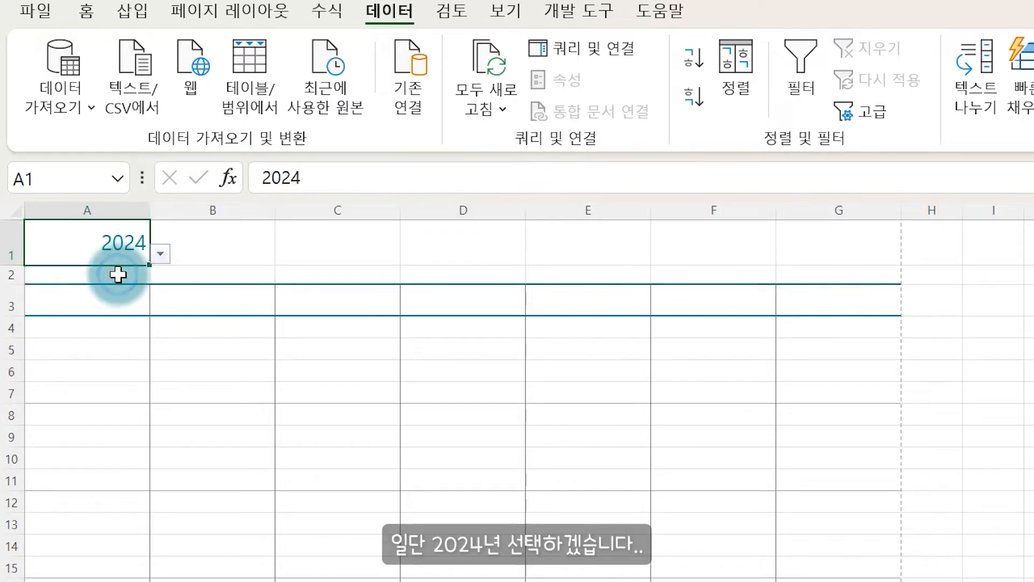
Add a data validation drop-down list with the source 1,2,3,4,5,6,7,8,9,10,11,12 to cell B1
left_click(225, 250)
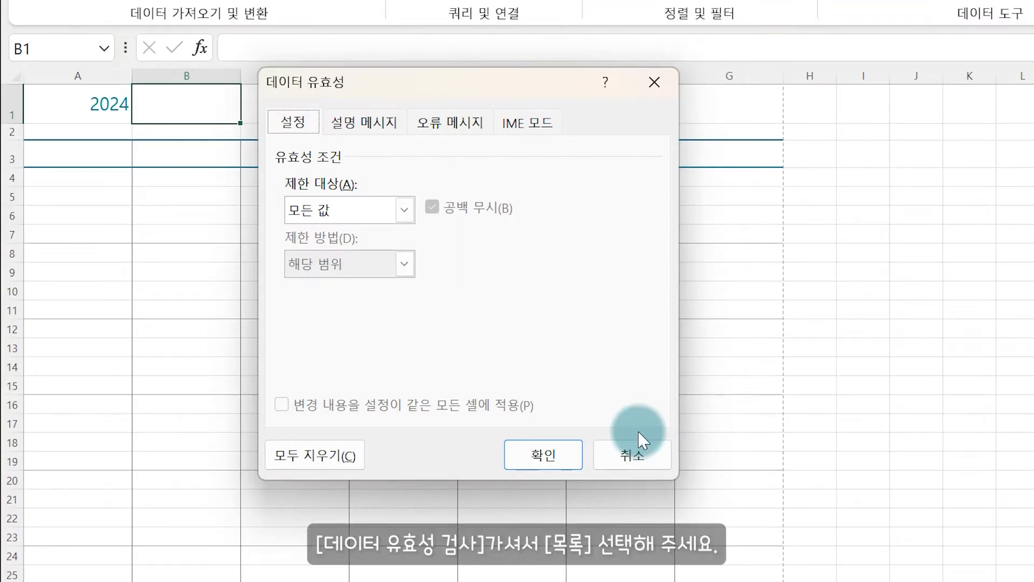
left_click(411, 217)
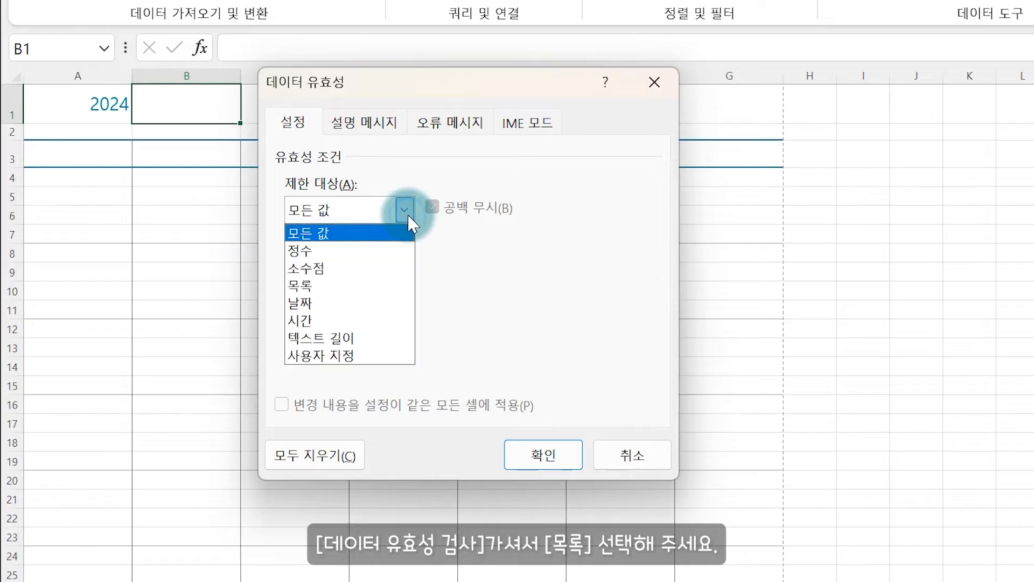
left_click(358, 284)
left_click(373, 316)
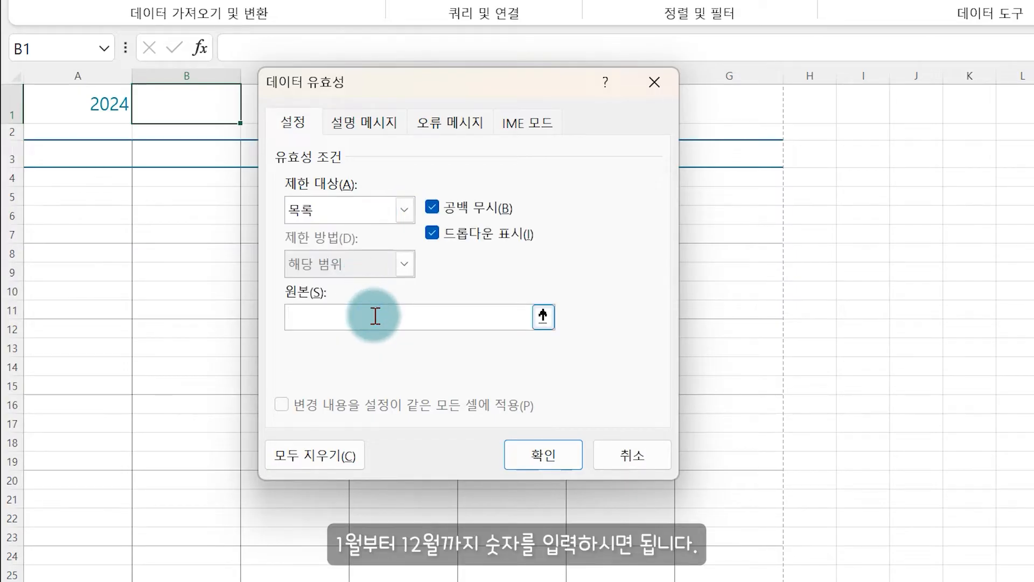
type("1,2,3,4,5,6,7,8,9,10,11,12")
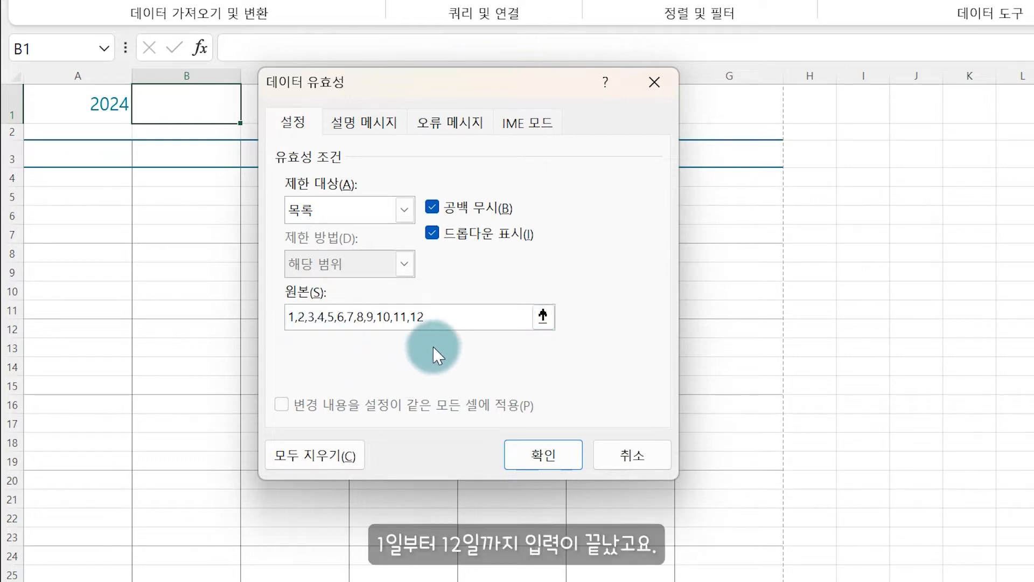
left_click(535, 454)
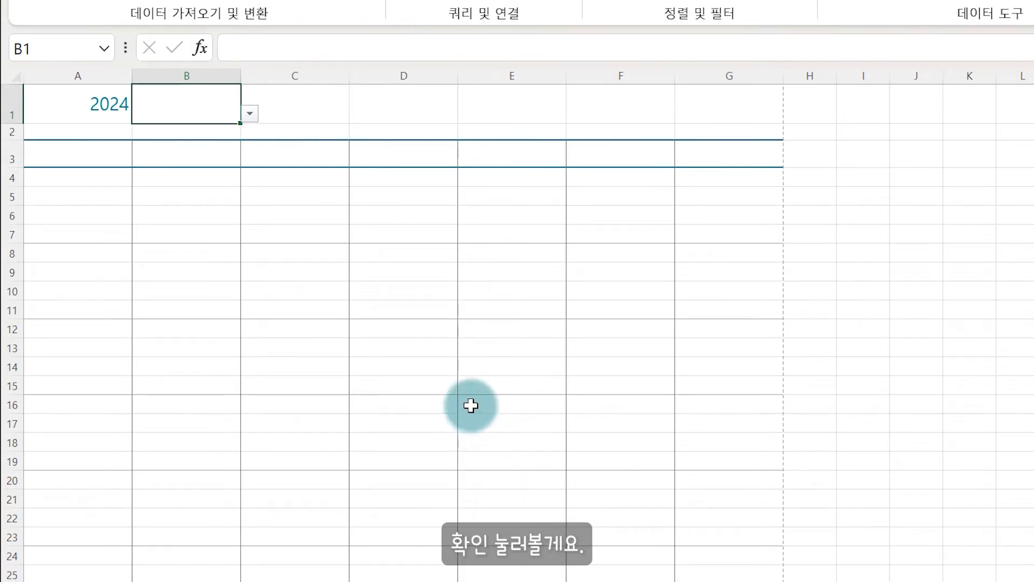
Apply the custom number format G/표준년 to the year in cell A1
left_click(105, 106)
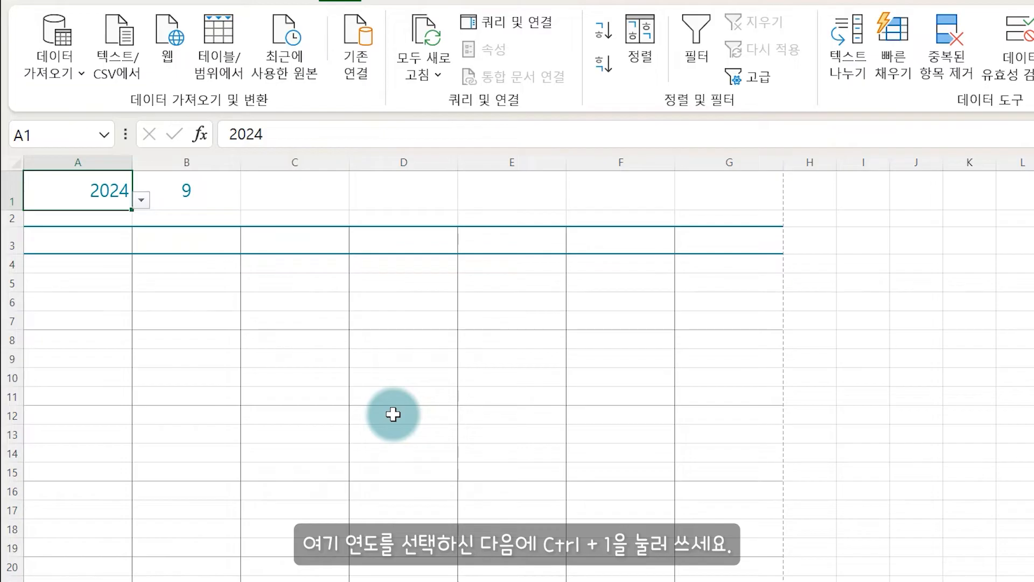
key("ctrl+1")
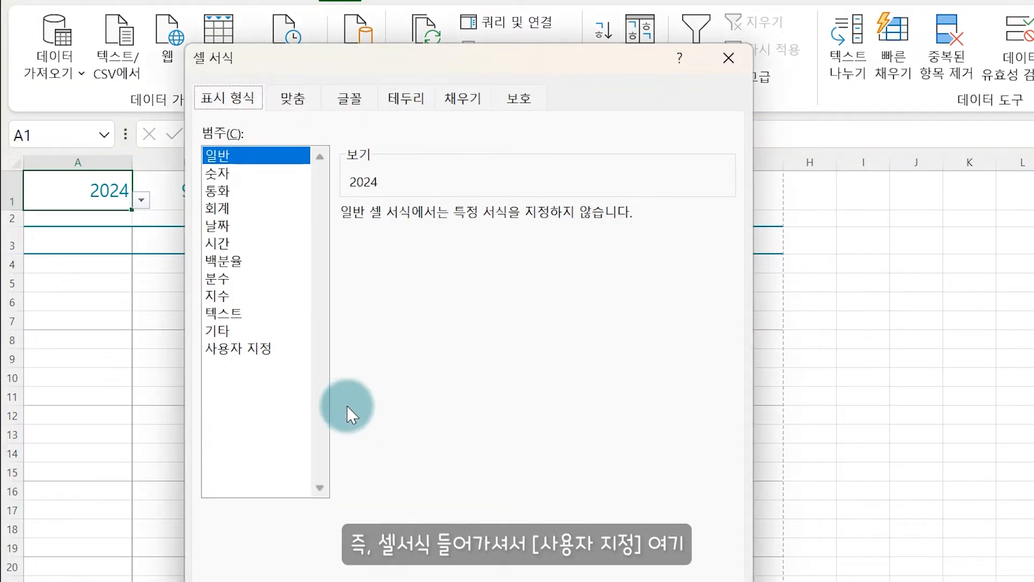
left_click(271, 349)
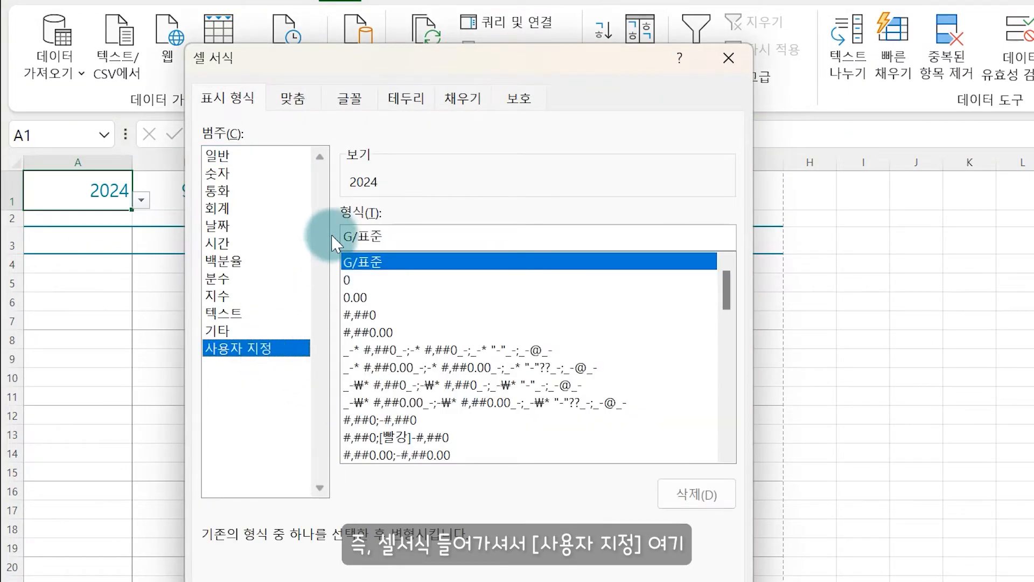
left_click(399, 231)
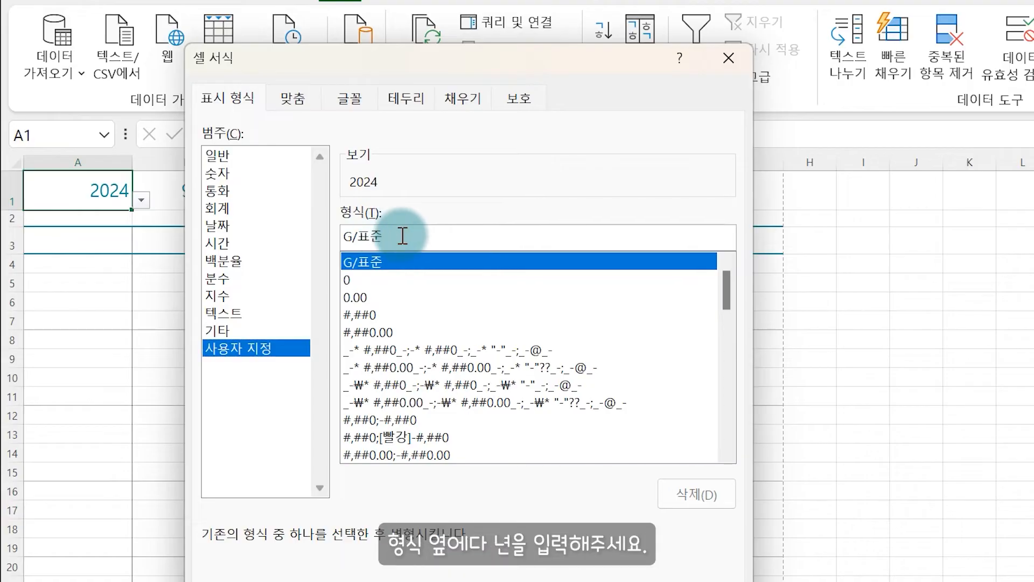
type("년")
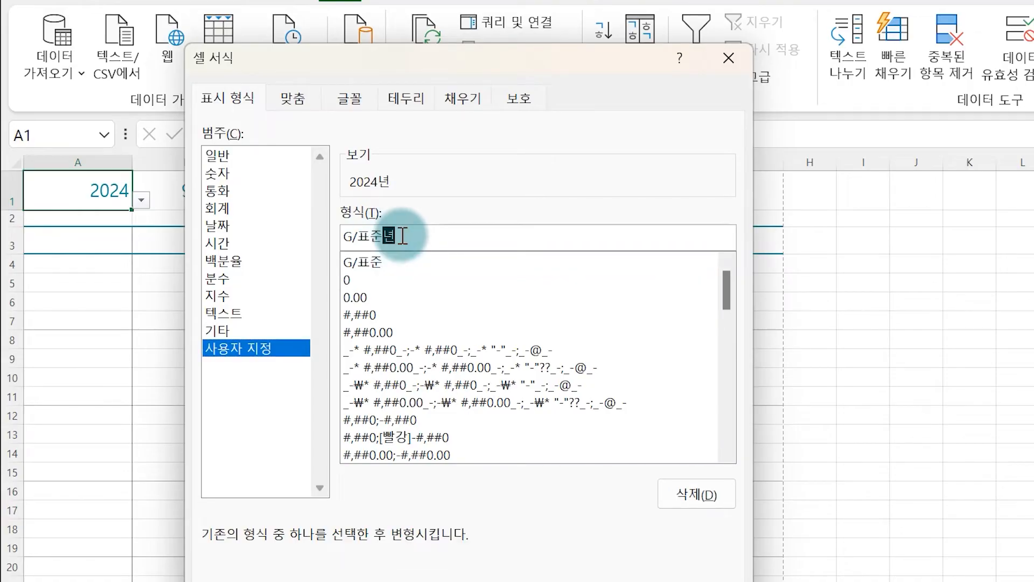
key("Return")
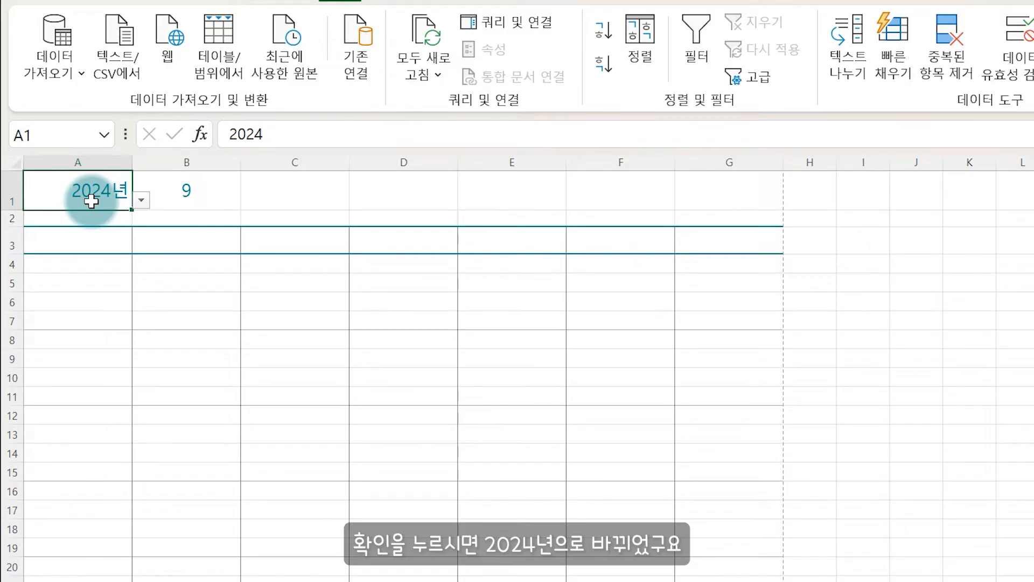
Apply the custom number format G/표준월 to the month in cell B1
left_click(196, 197)
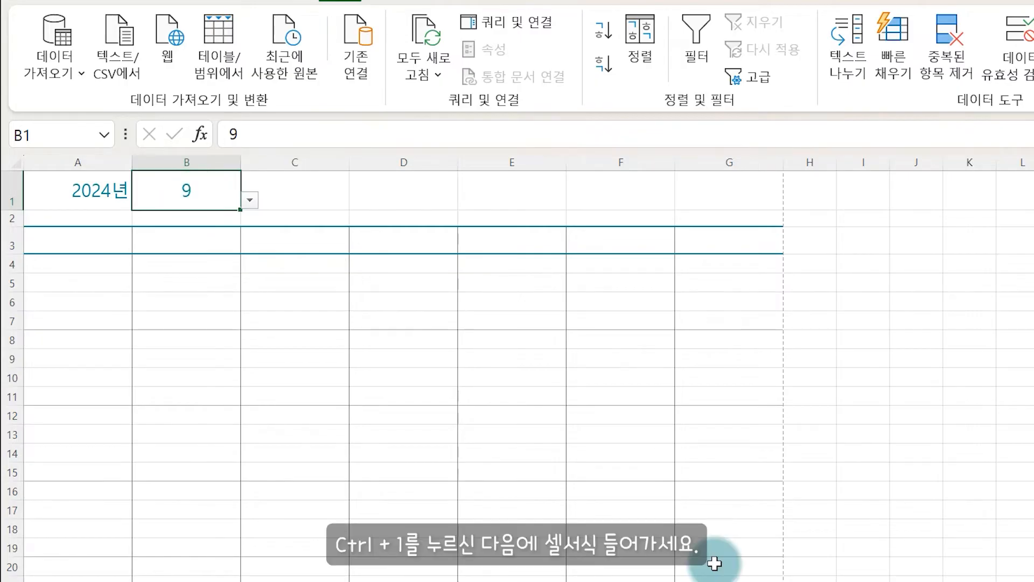
key("ctrl+1")
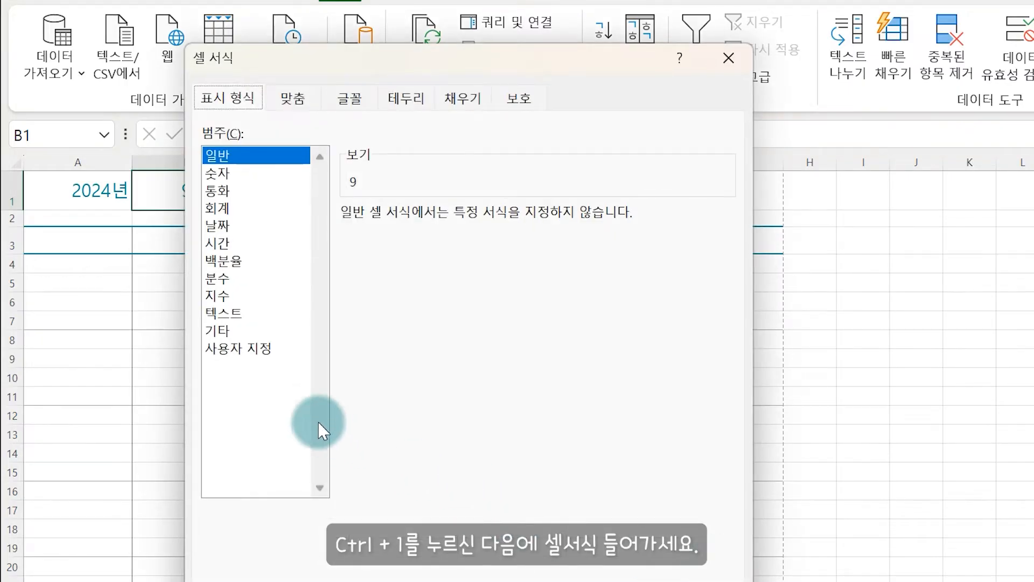
left_click(240, 348)
left_click(441, 241)
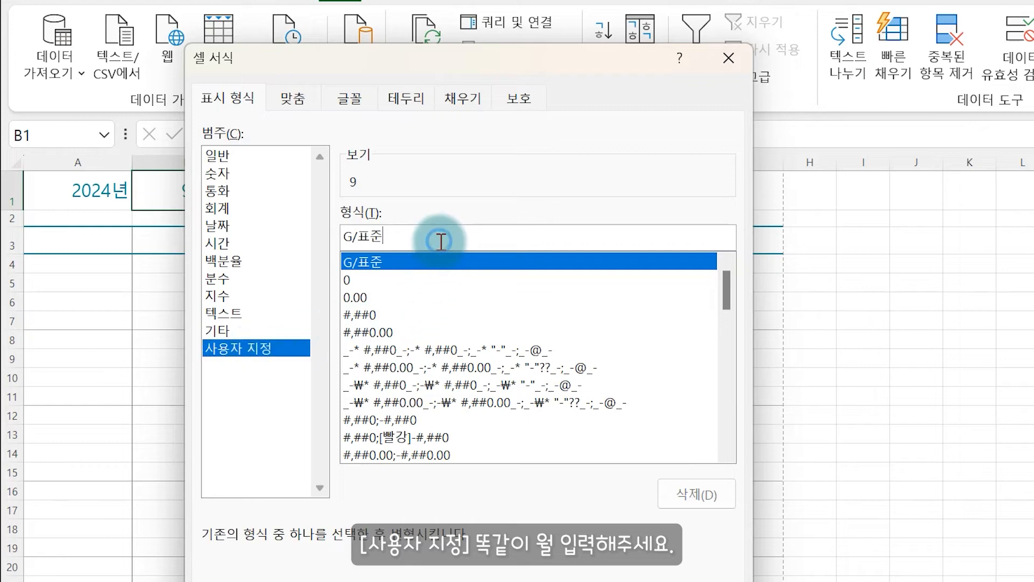
type("월")
key("Return")
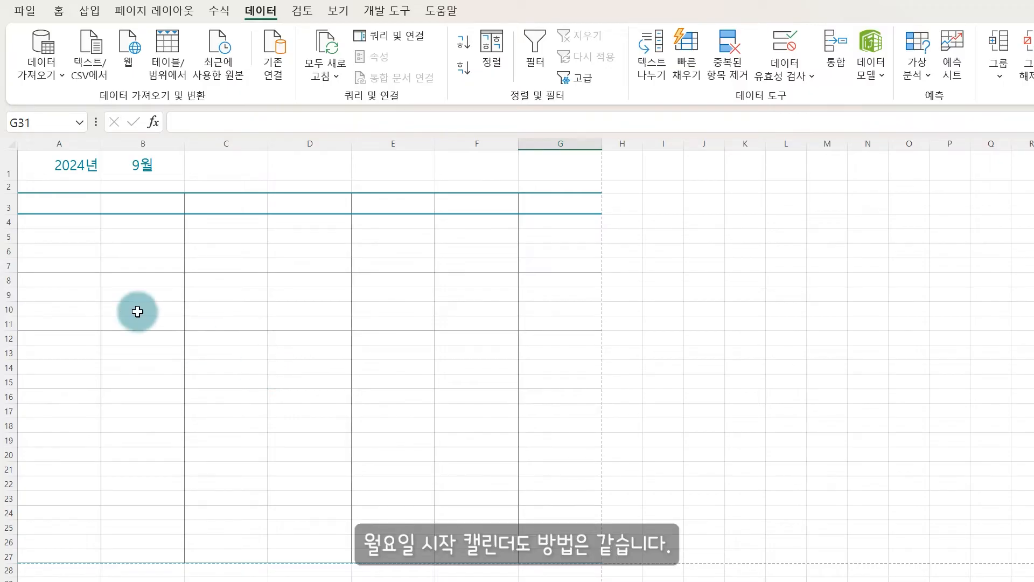
Enter 일 in cell A3 and fill the weekday headings across row 3 to G3, ending with 토
left_click(73, 209)
type("일")
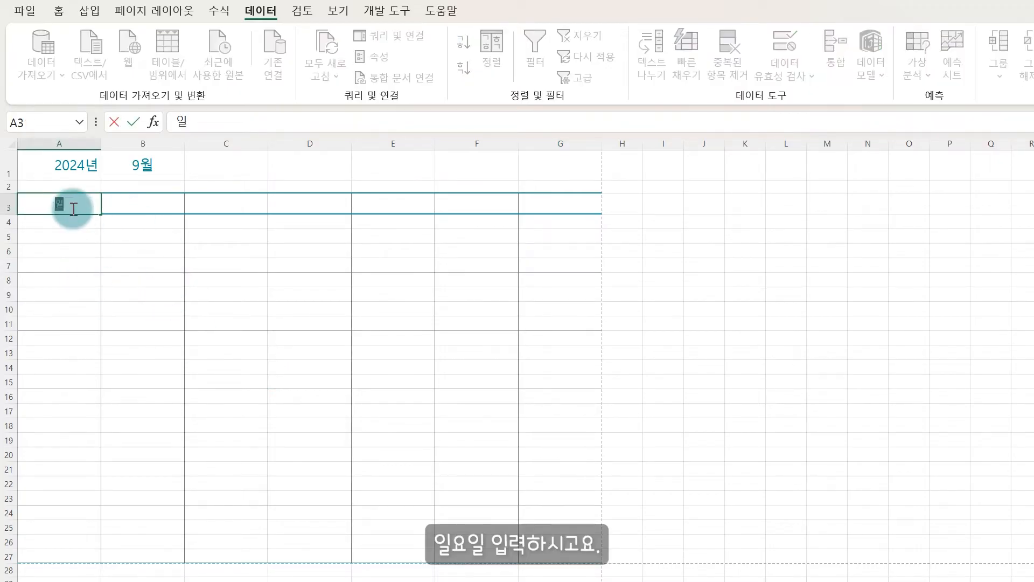
left_click_drag(101, 216, 575, 206)
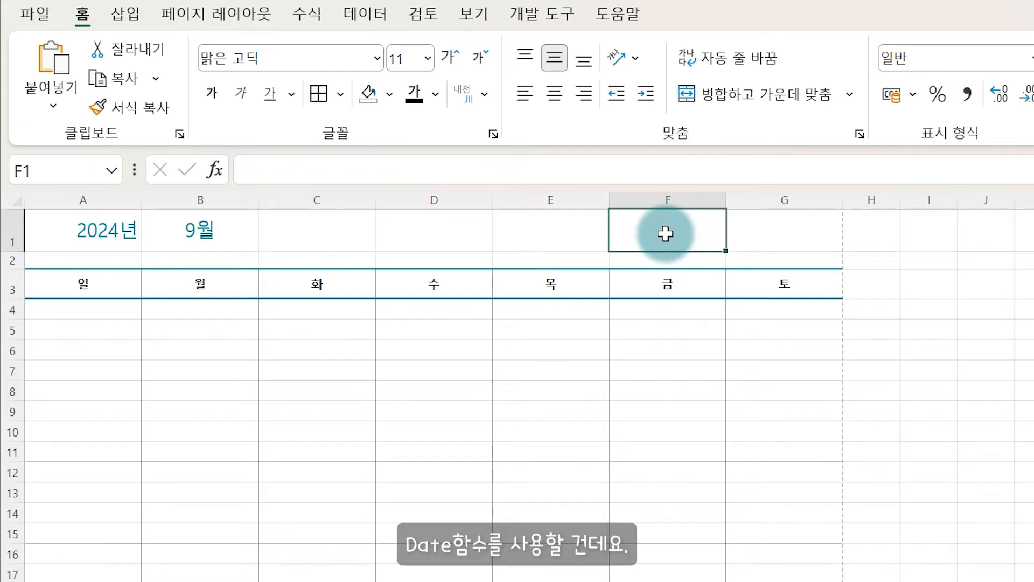
Enter the formula =DATE(A1,B1,1) in cell F1 to build the first date of the chosen month
type("=")
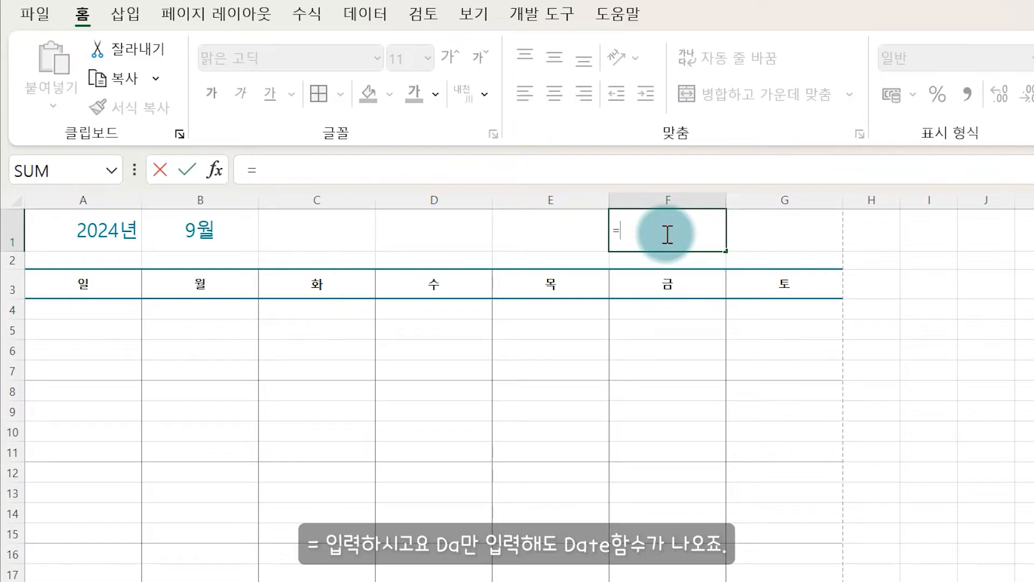
type("da")
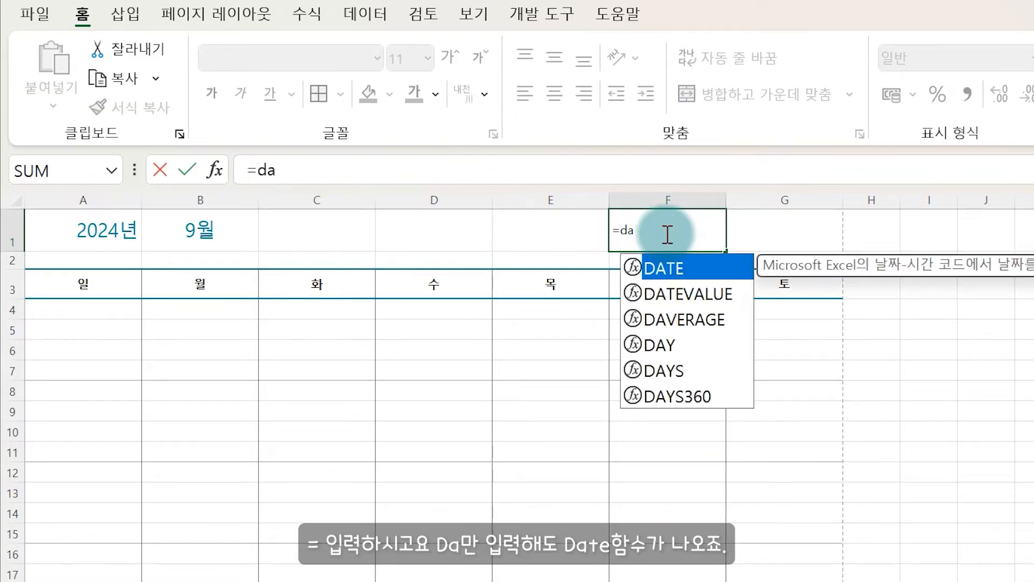
key("Tab")
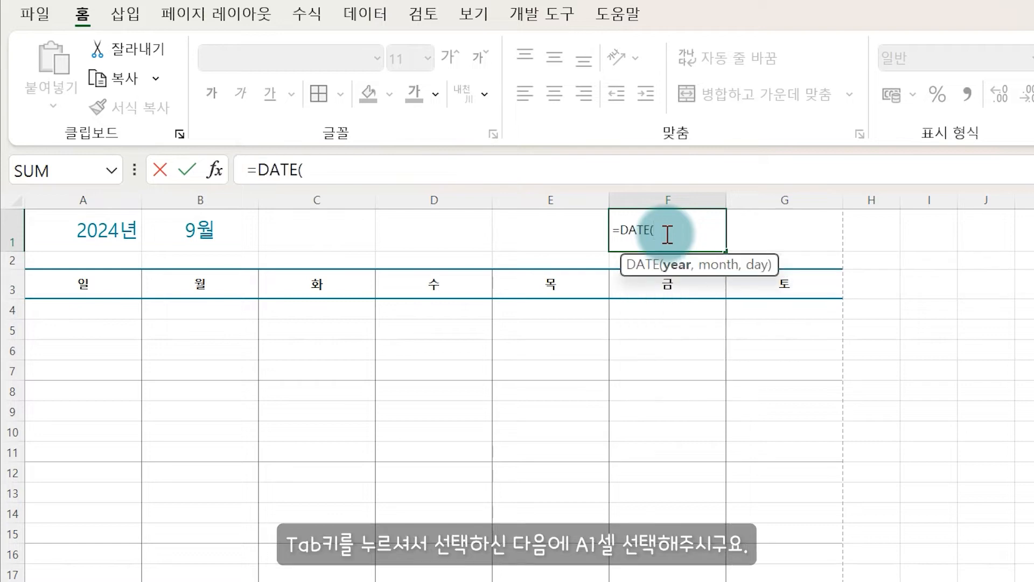
left_click(109, 230)
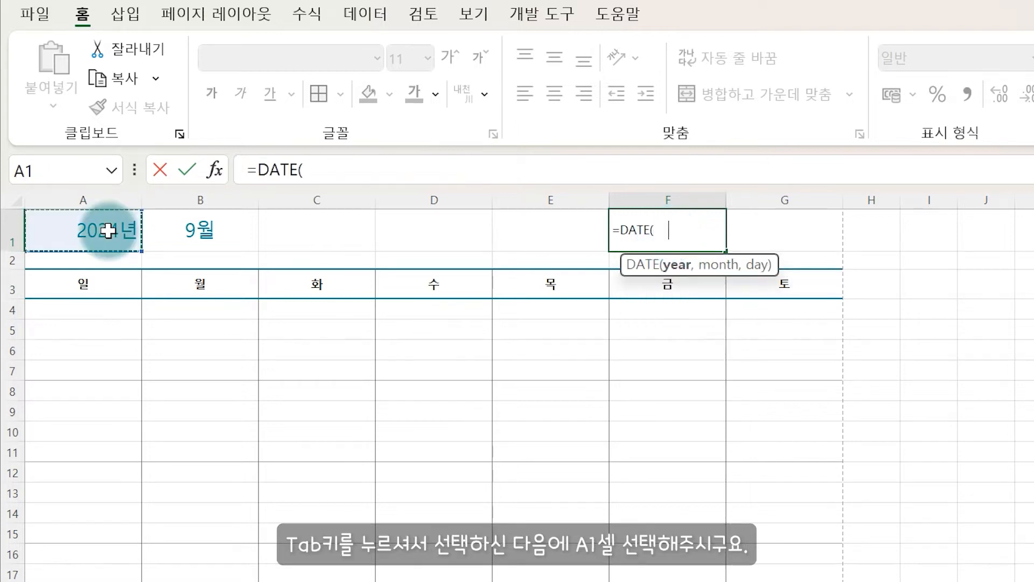
type(",")
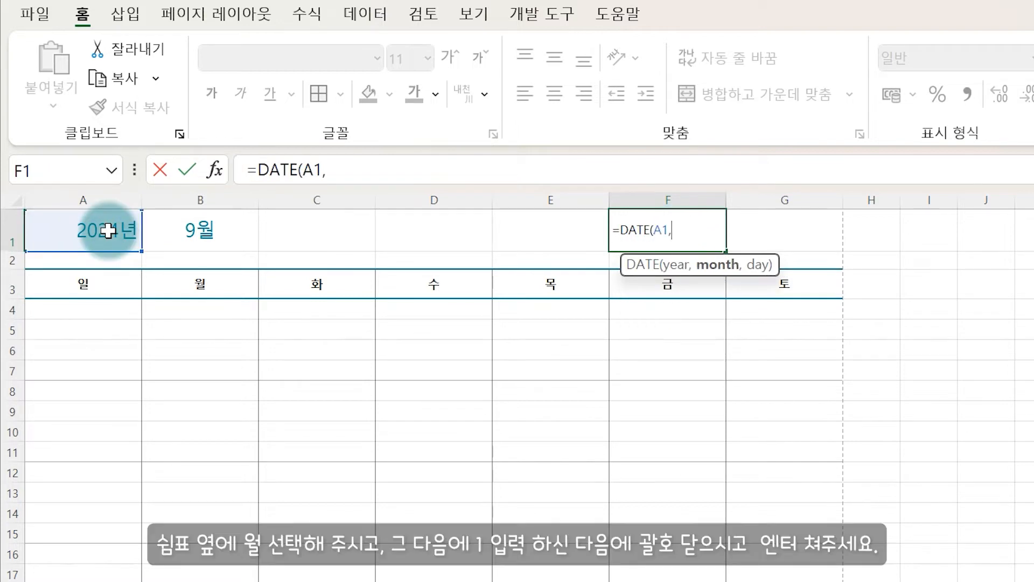
left_click(232, 255)
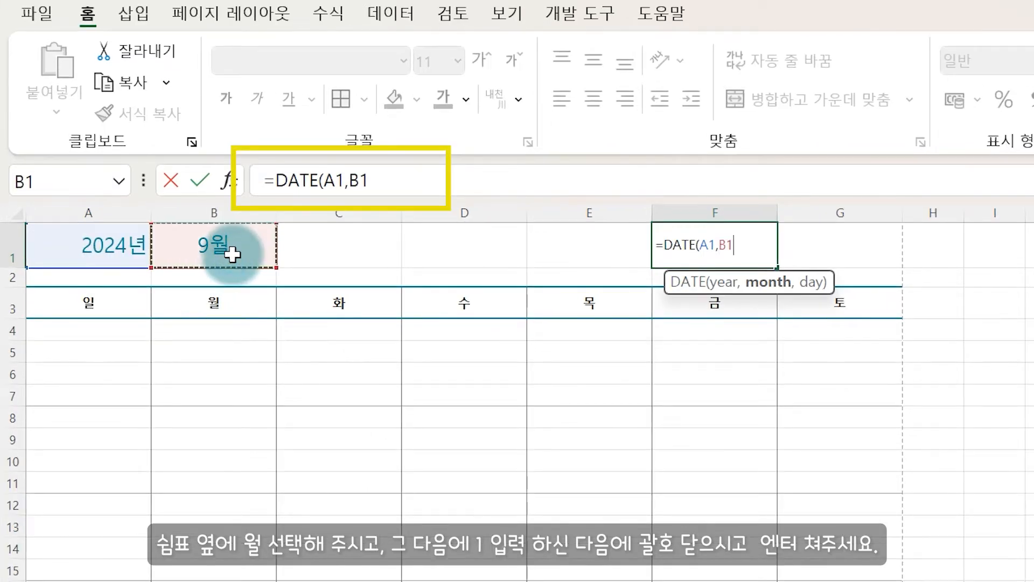
type(",1")
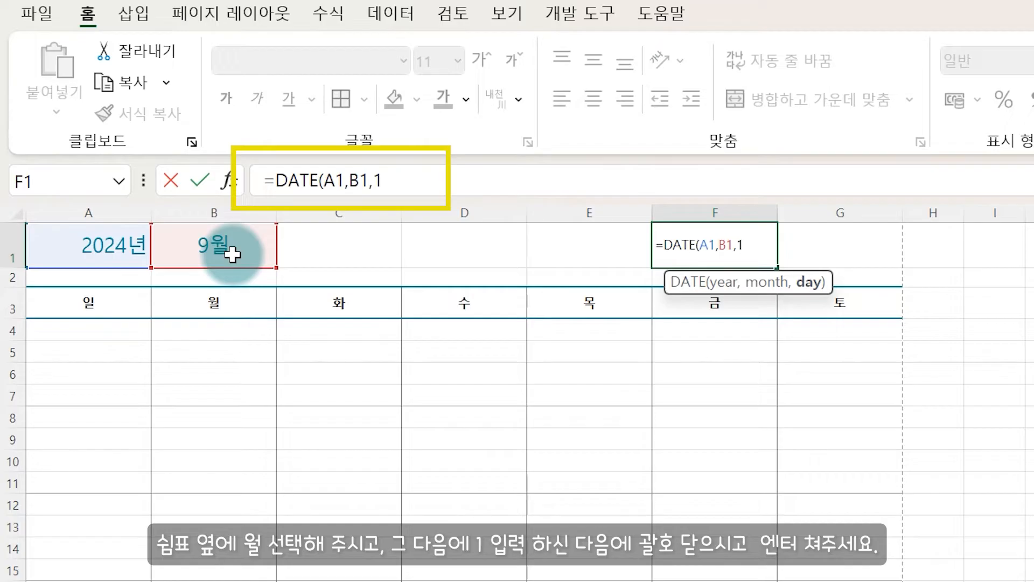
type(")")
key("Return")
left_click(735, 249)
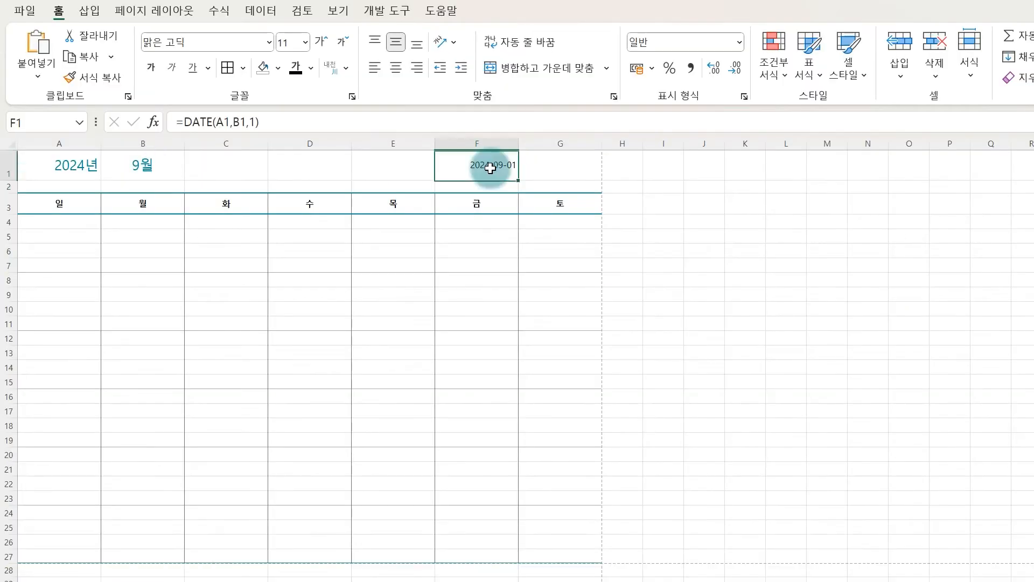
Enter the formula =WEEKDAY(F1,1) in cell G1 to number the first date's weekday, counting from Sunday
left_click(543, 171)
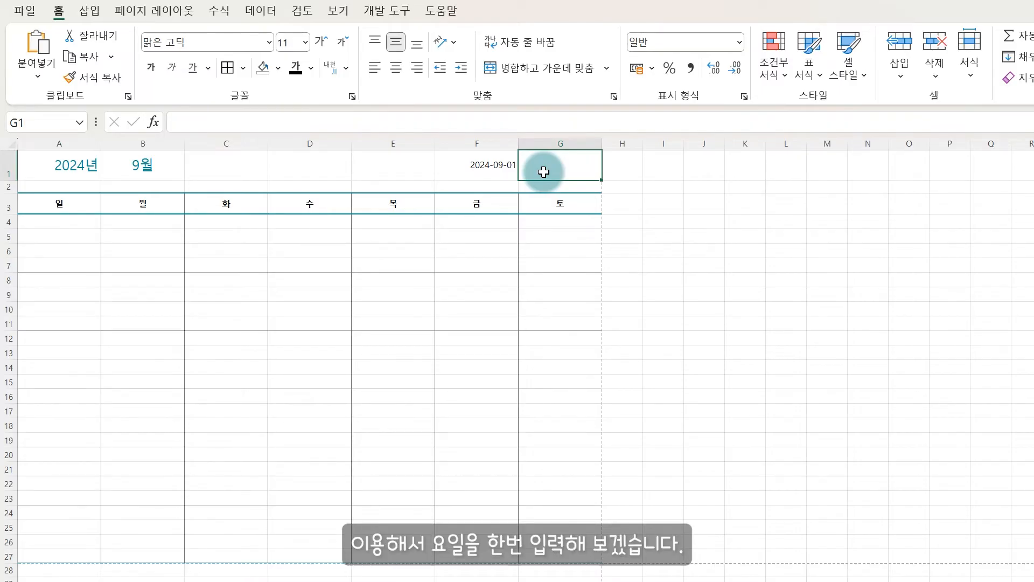
type("=WEEKDAY(")
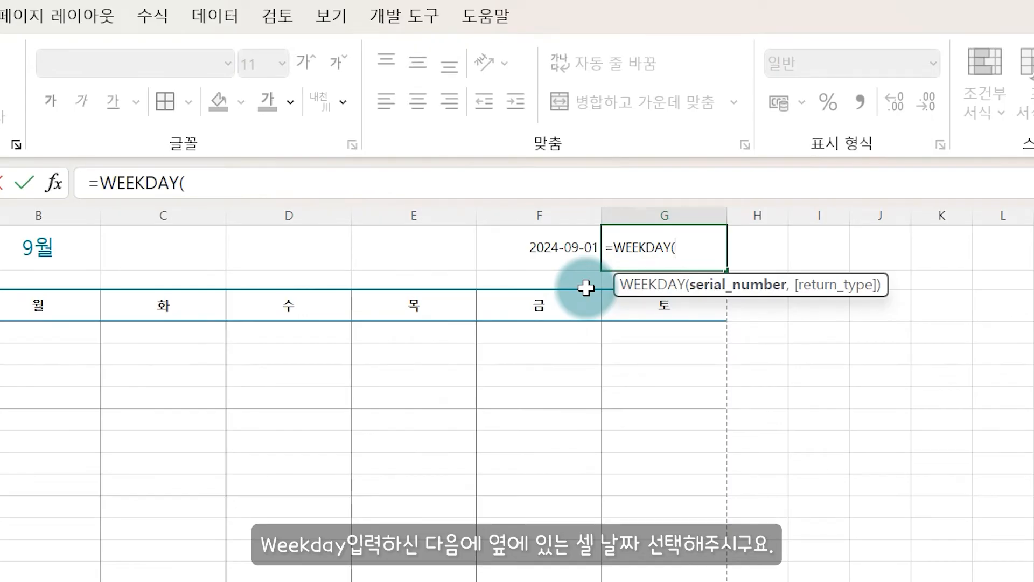
left_click(584, 249)
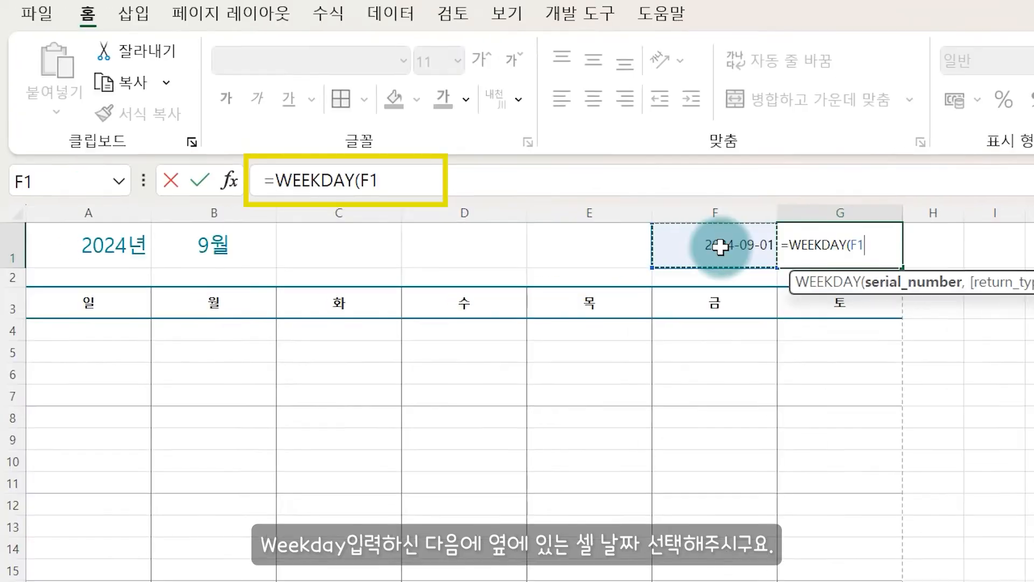
type(",")
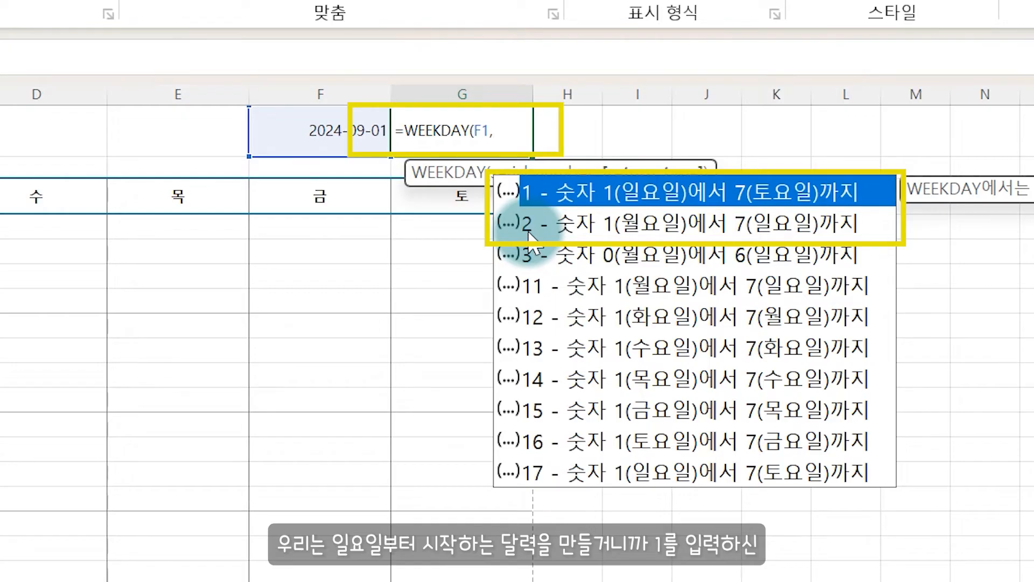
type("1")
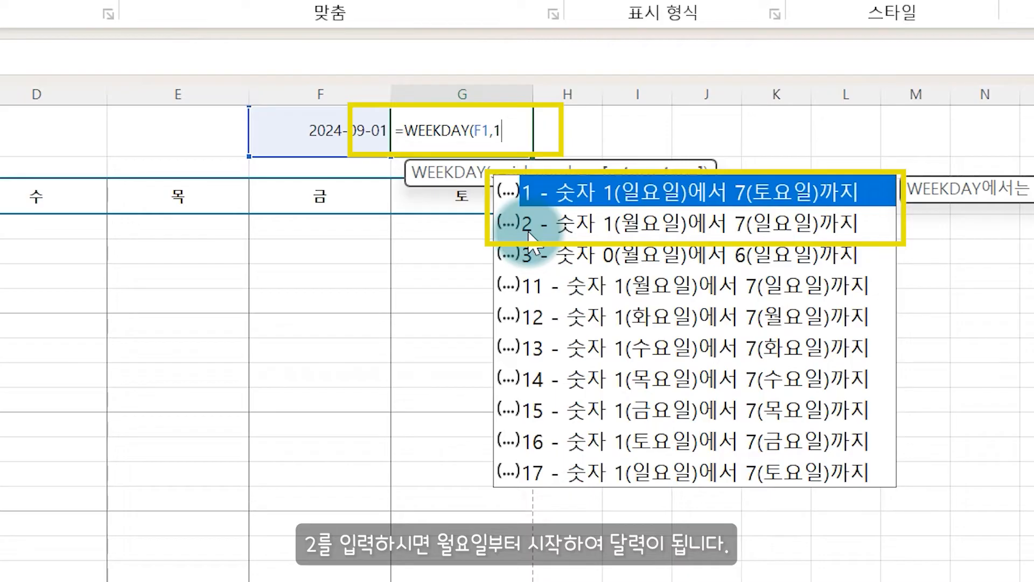
type(")")
key("Return")
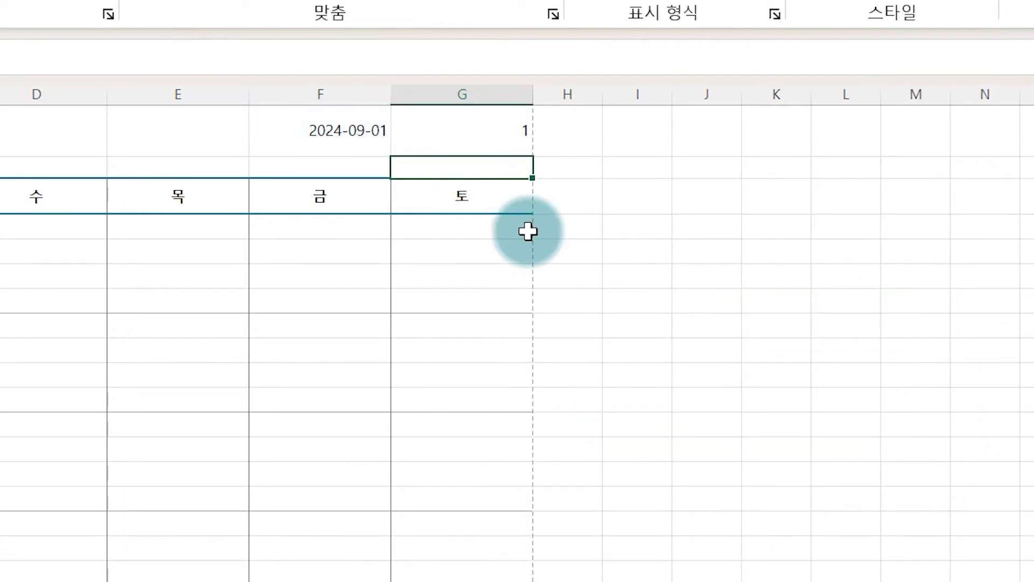
Enter the formula =F1-G1+1 in cell A4 for the first Sunday of the calendar grid
left_click(125, 236)
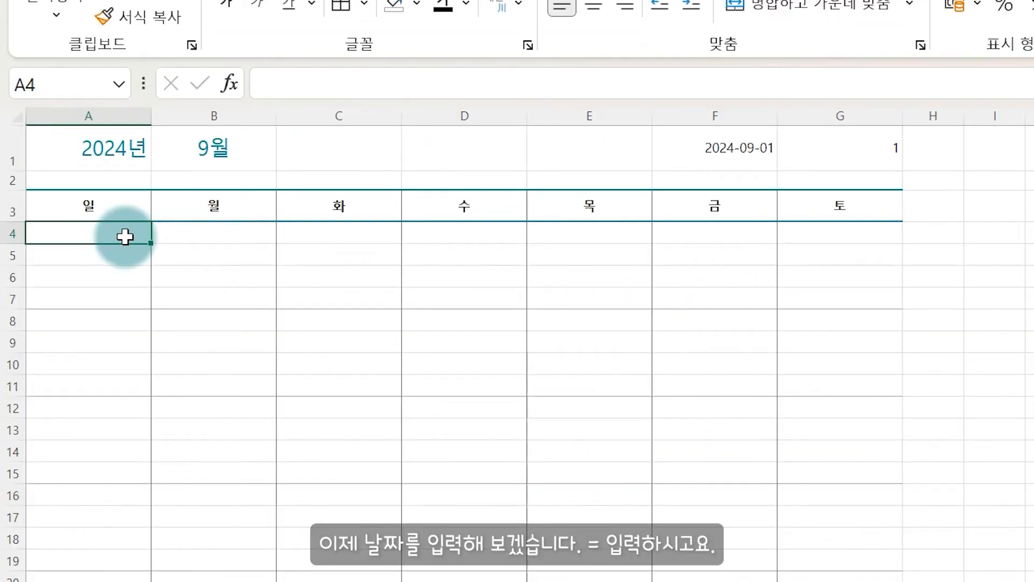
type("=")
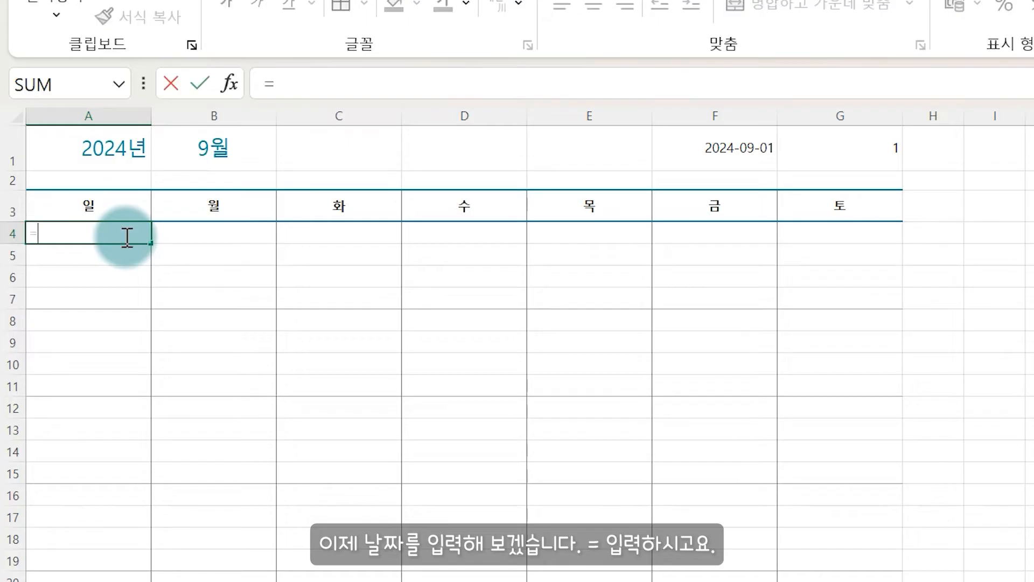
left_click(728, 150)
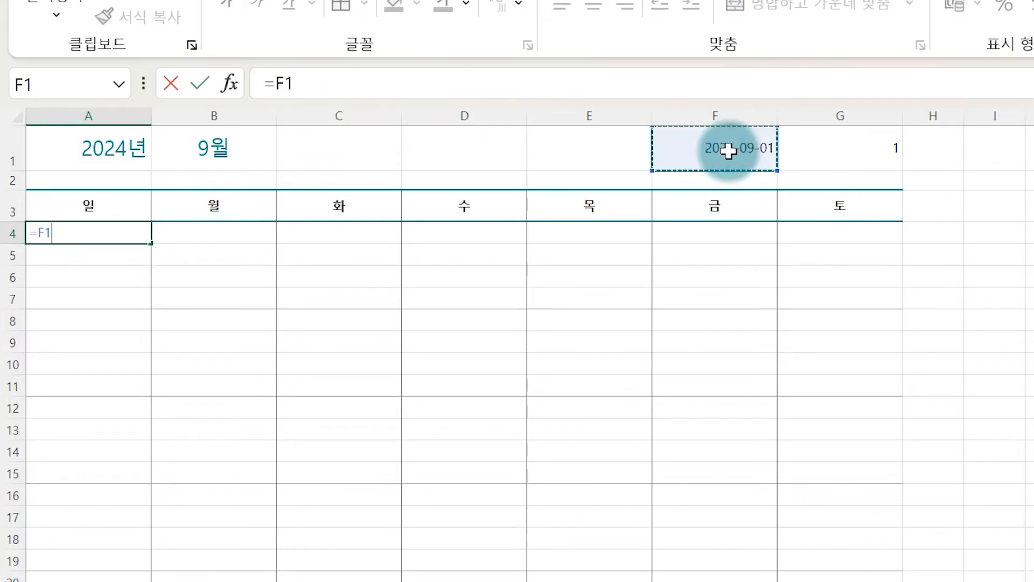
type("-")
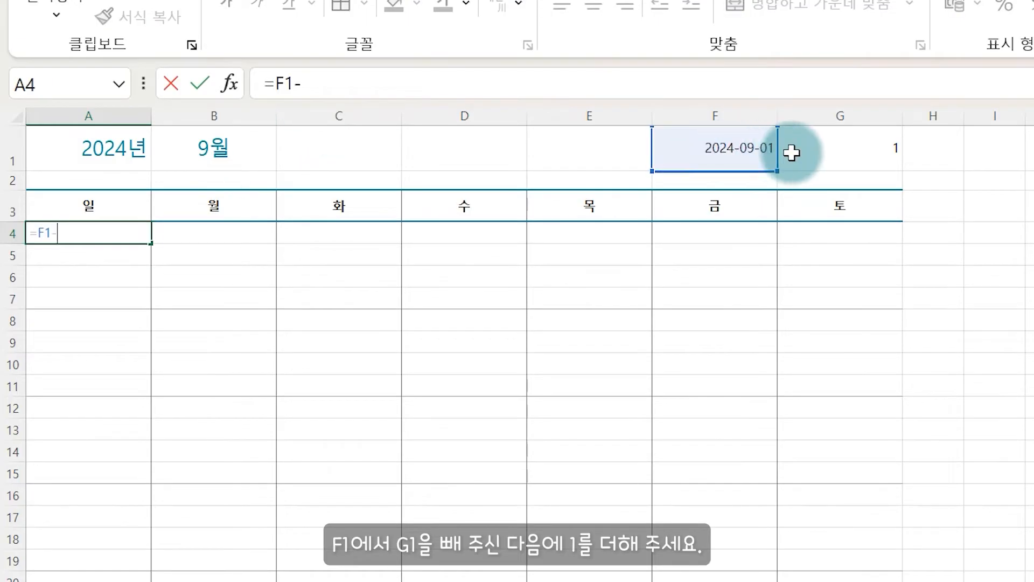
left_click(849, 154)
type("+")
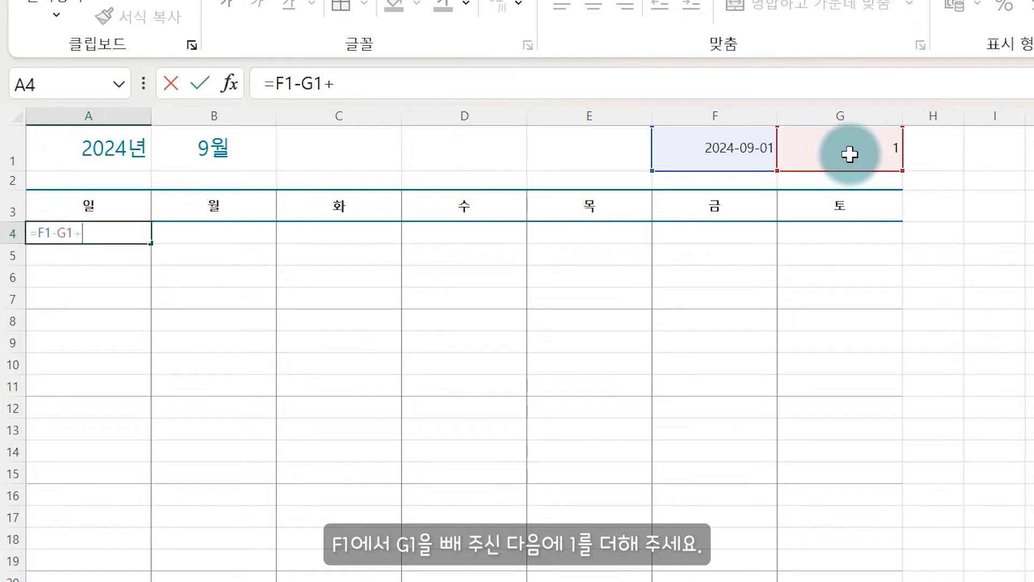
type("1")
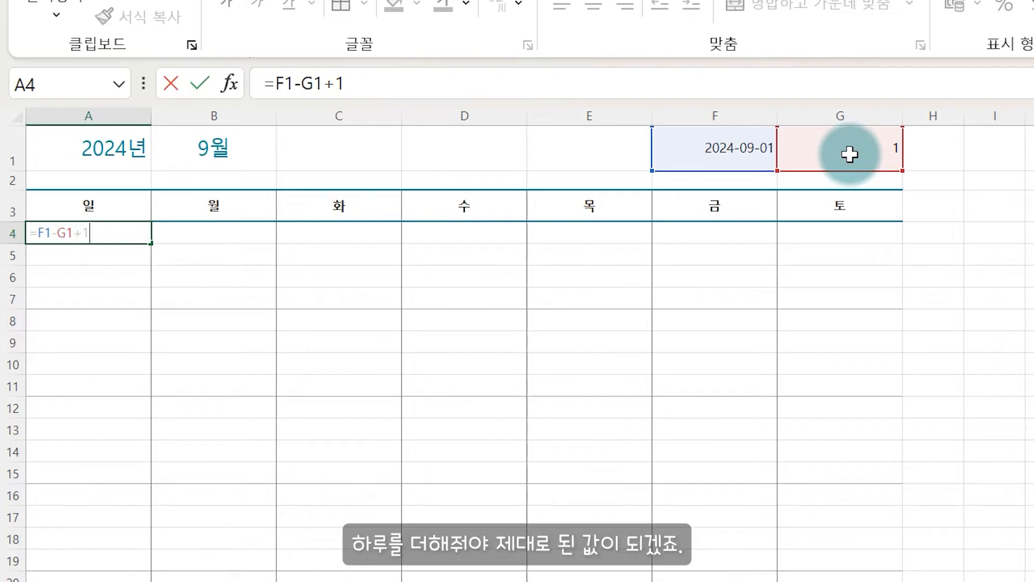
key("Return")
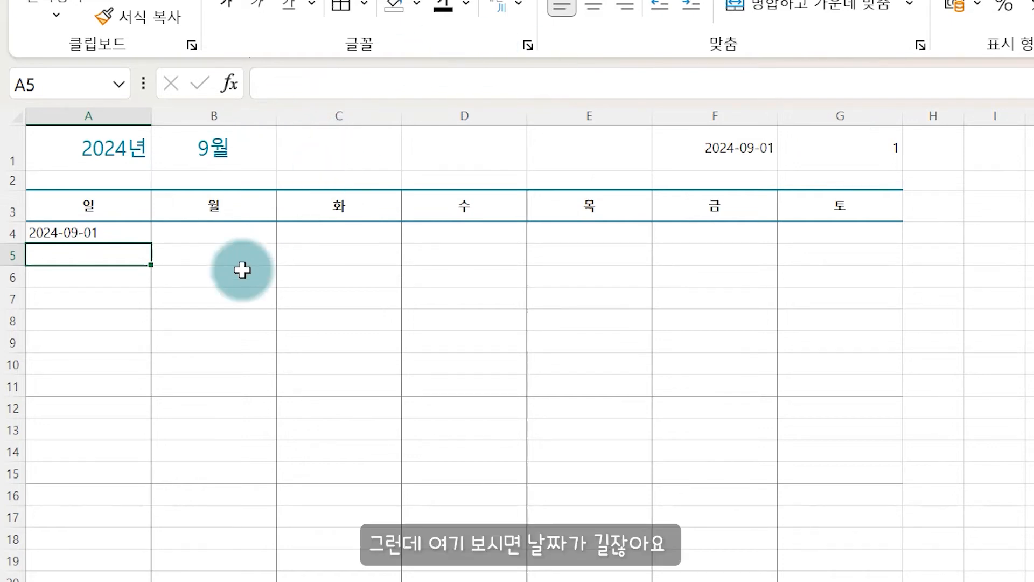
Apply the custom number format d to cell A4 so only the day number is displayed
left_click(127, 238)
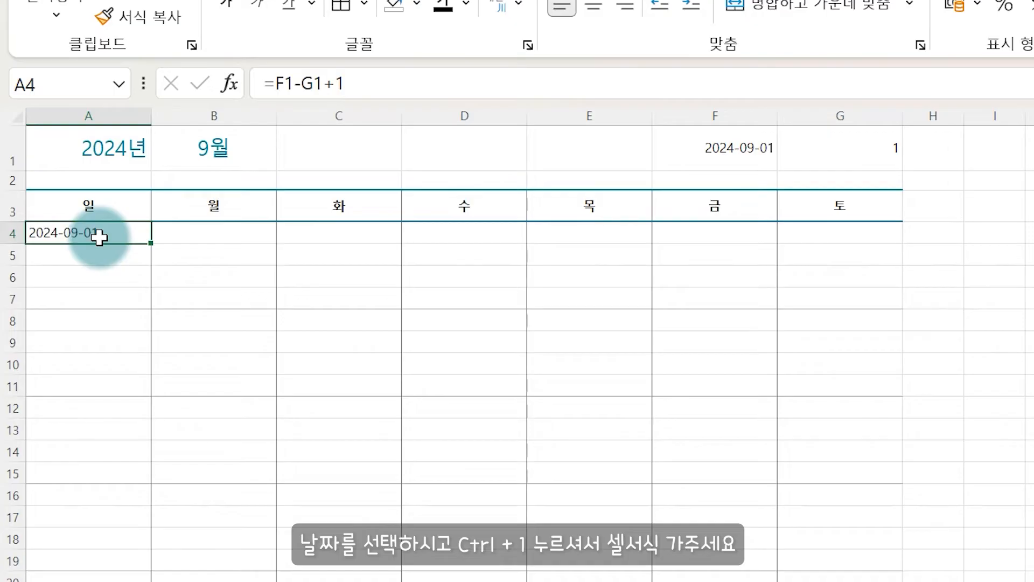
key("ctrl+1")
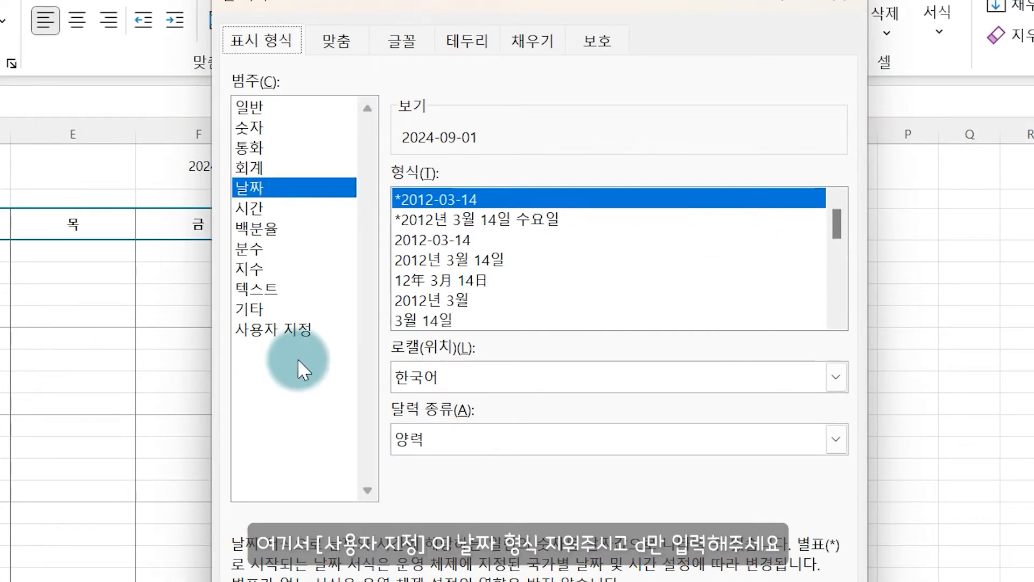
left_click(296, 330)
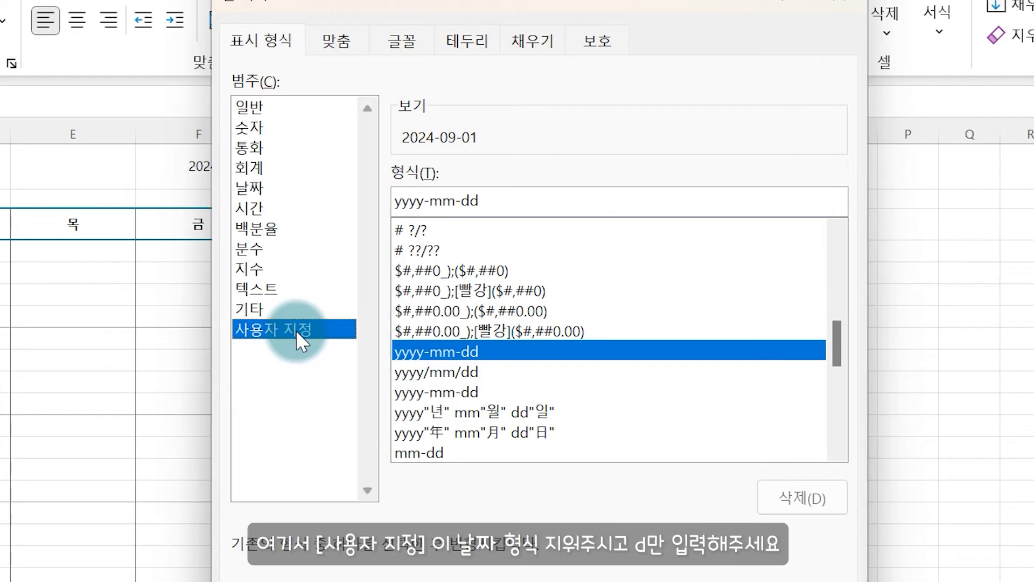
left_click_drag(491, 201, 370, 202)
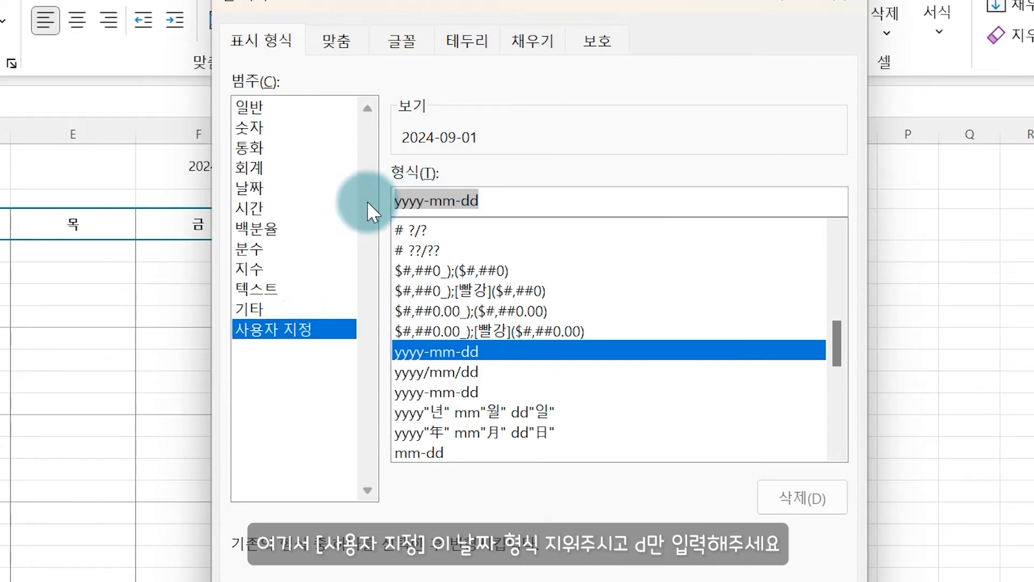
type("d")
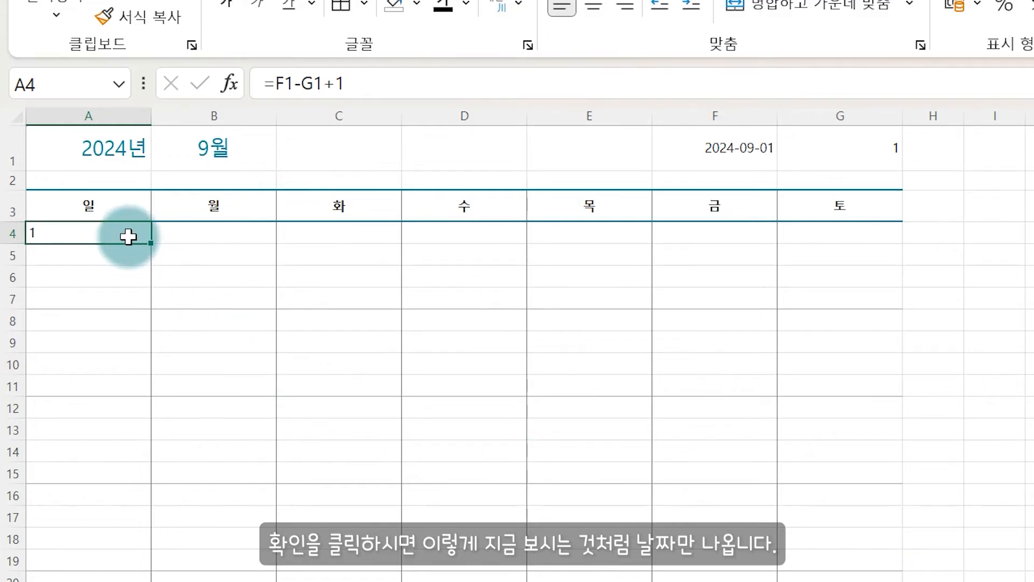
key("Return")
Enter the formula =A4+1 in cell B4 and fill it across the first week to G4
left_click(222, 235)
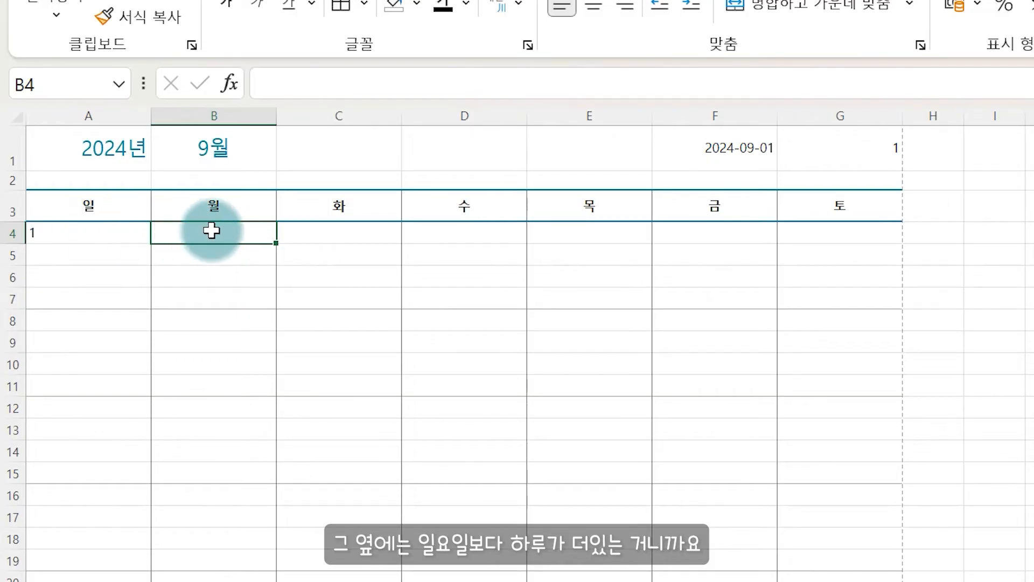
type("=")
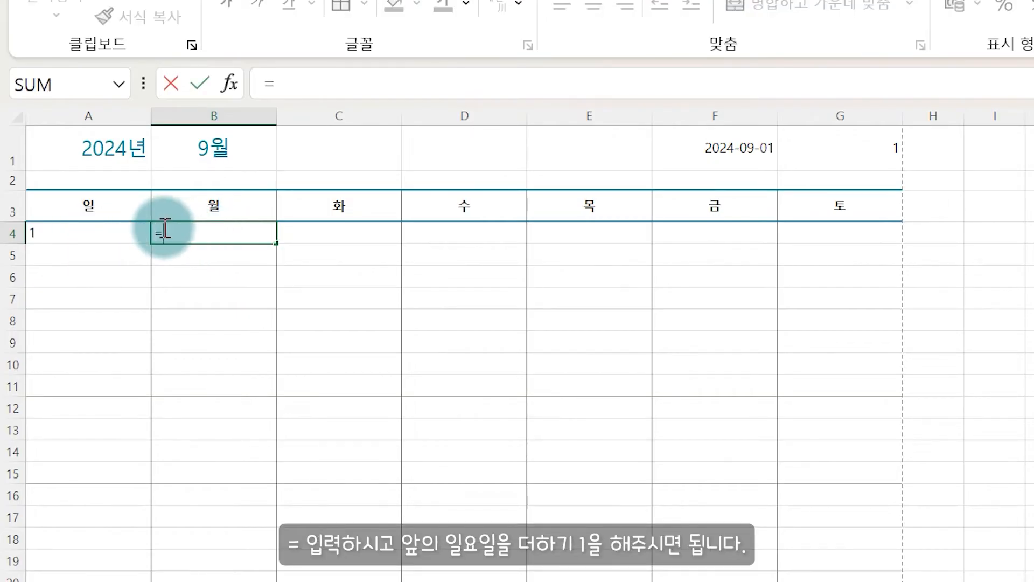
left_click(120, 233)
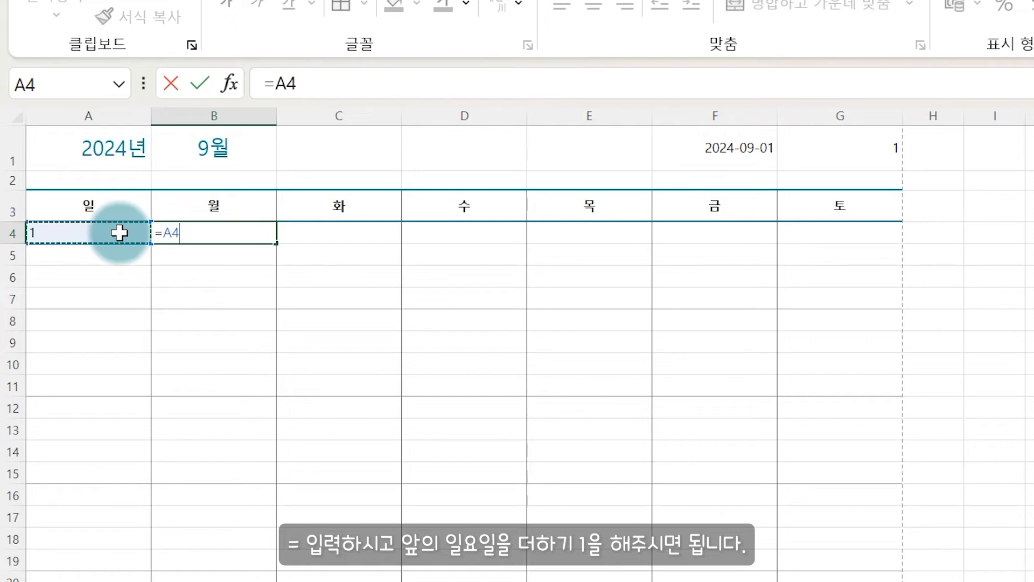
type("+1")
key("Return")
left_click(185, 242)
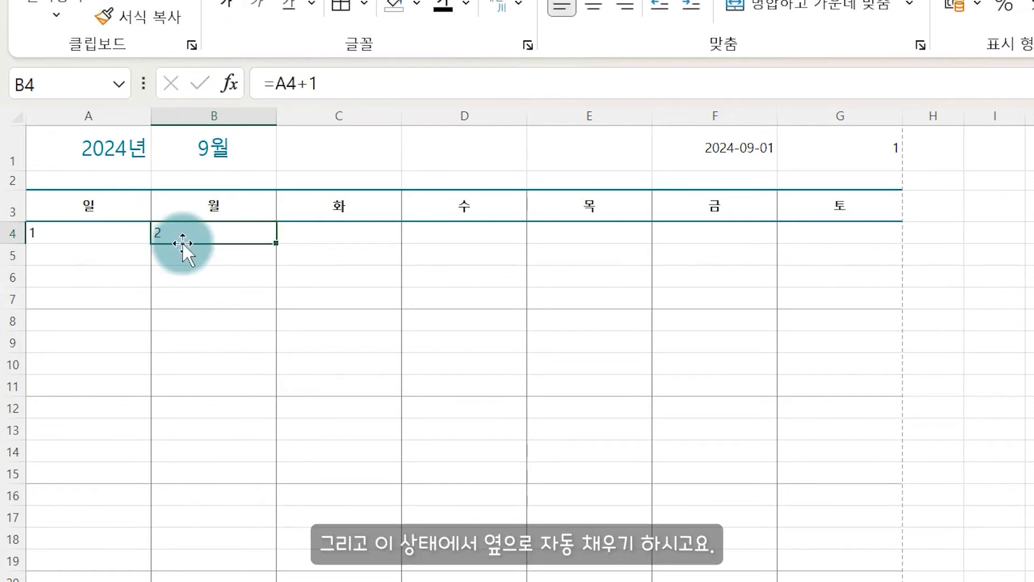
left_click_drag(284, 244, 833, 248)
Enter the formula =G4+1 in cell A8 to start the second week
left_click(115, 322)
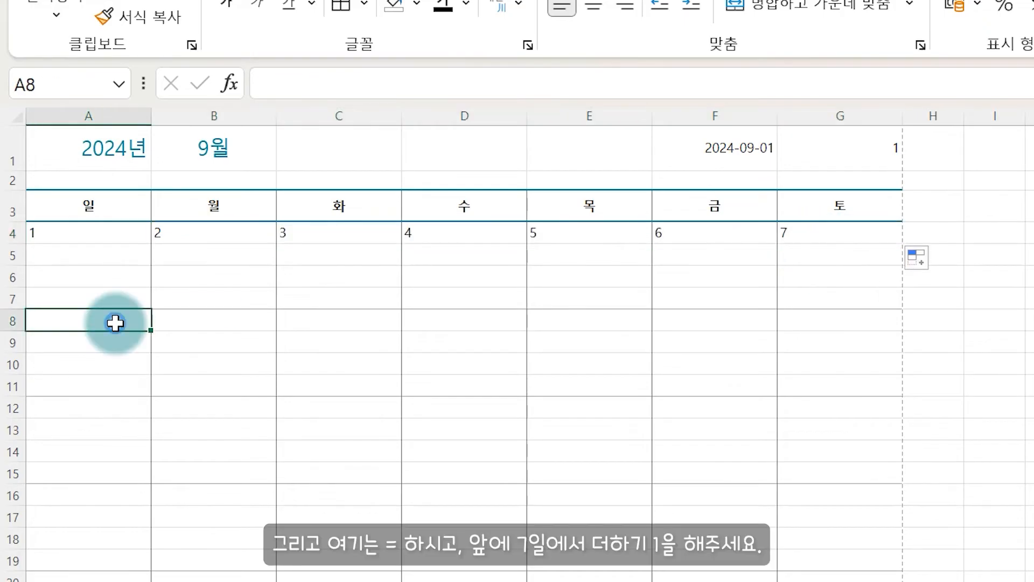
type("=")
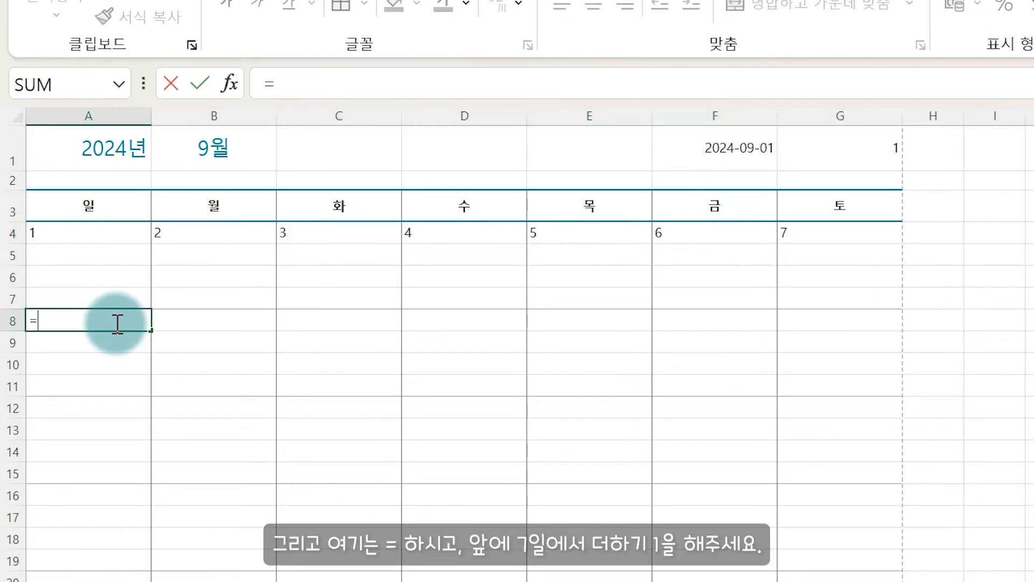
left_click(827, 236)
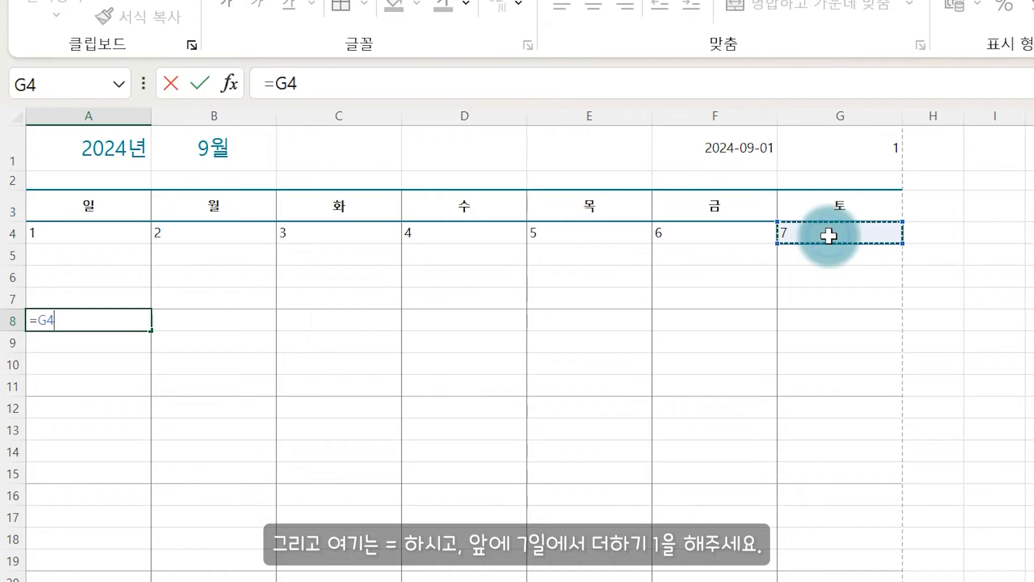
type("+1")
key("Return")
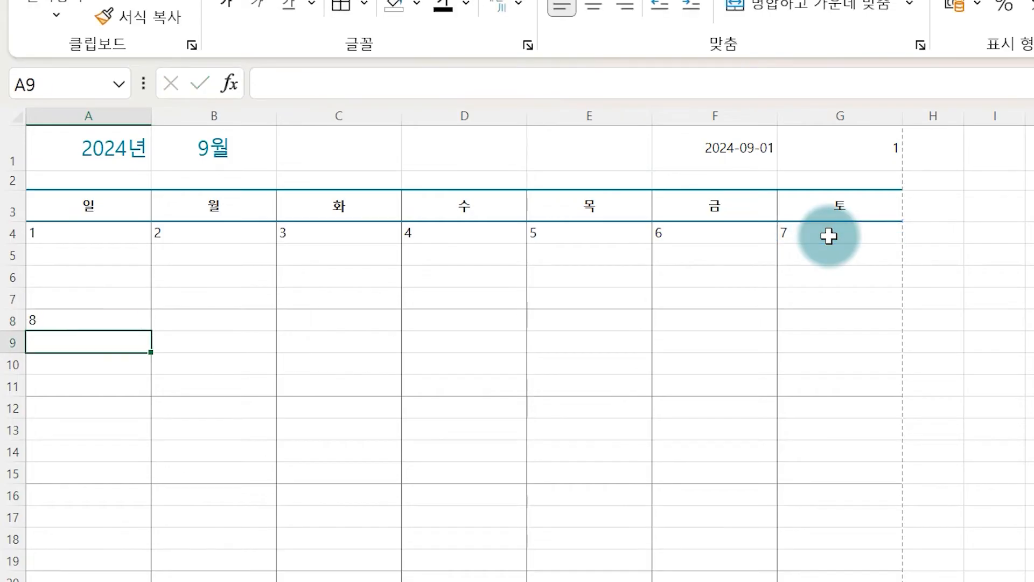
left_click(125, 322)
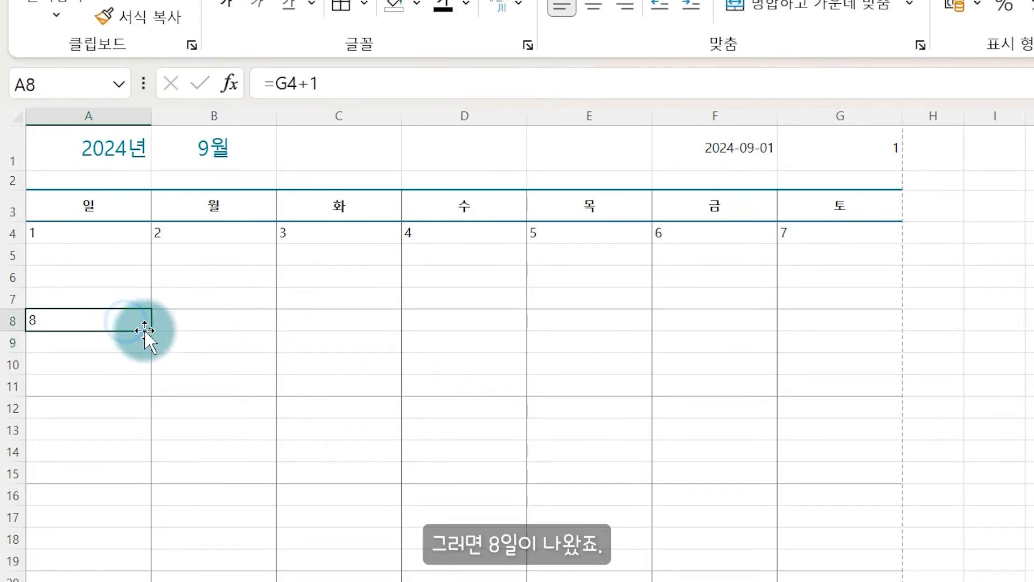
Enter the formula =A8+1 in cell B8 and fill it across the second week to G8
left_click(235, 317)
type("=")
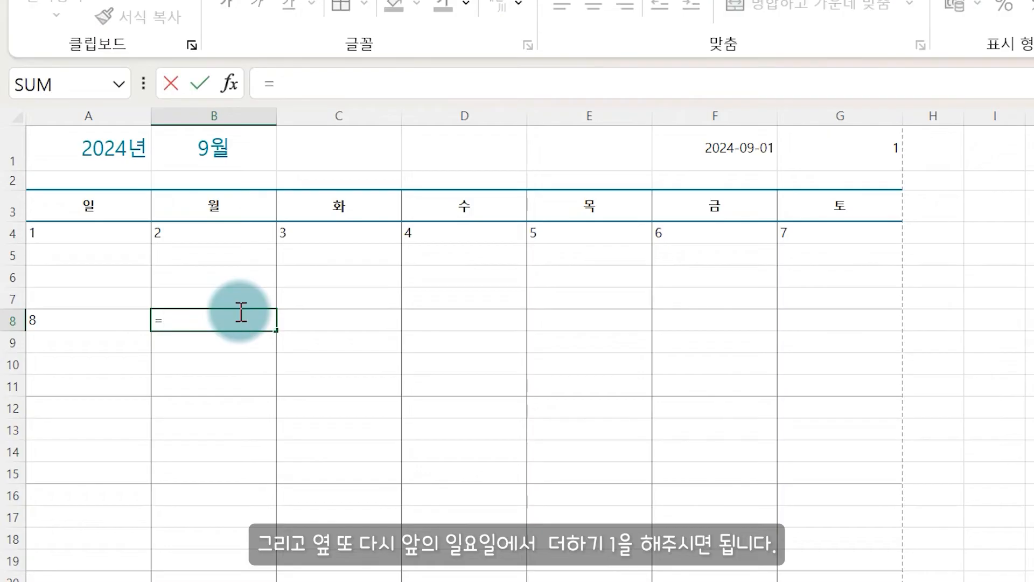
left_click(112, 320)
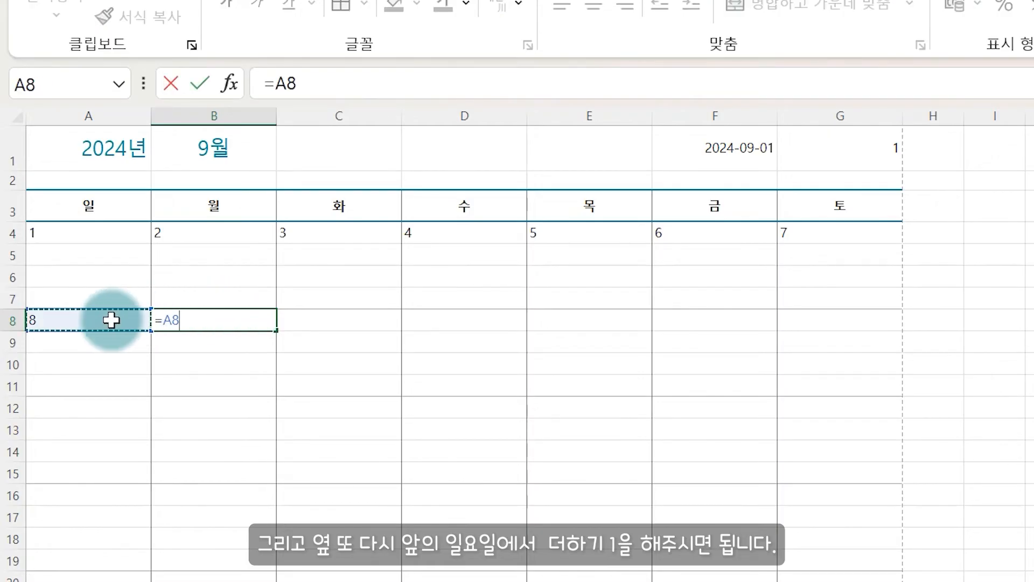
type("+1")
key("Return")
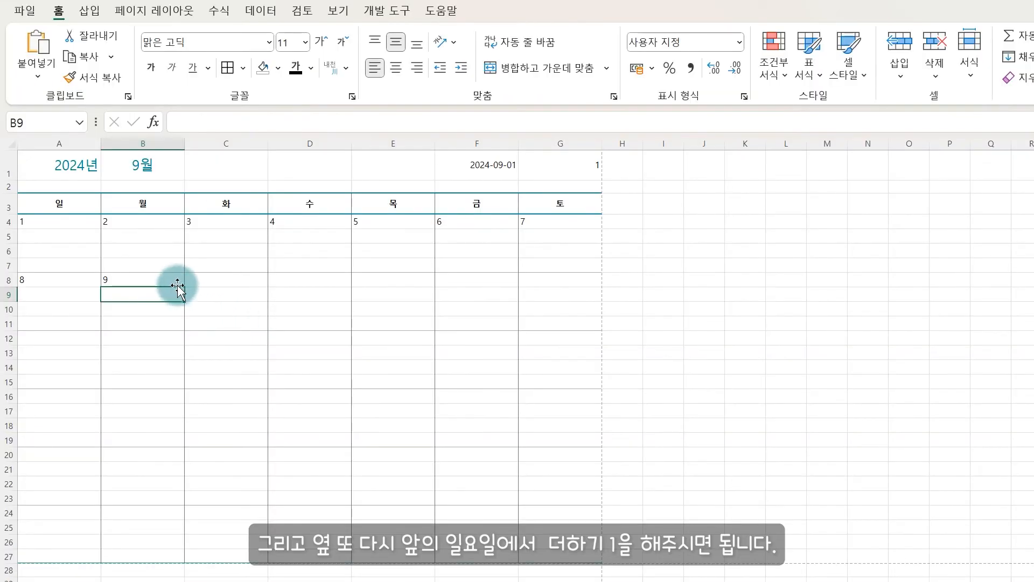
left_click(172, 280)
left_click_drag(185, 286, 591, 285)
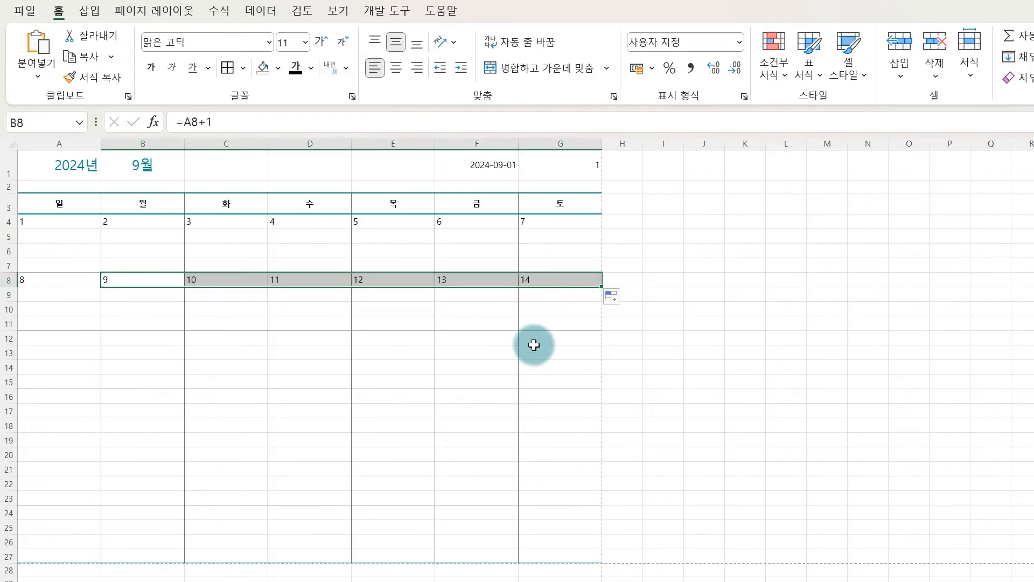
Copy the second week's dates A8:G8 and paste them into the remaining weeks, starting at A12, A16, A20 and A24
left_click_drag(54, 280, 537, 277)
key("ctrl+c")
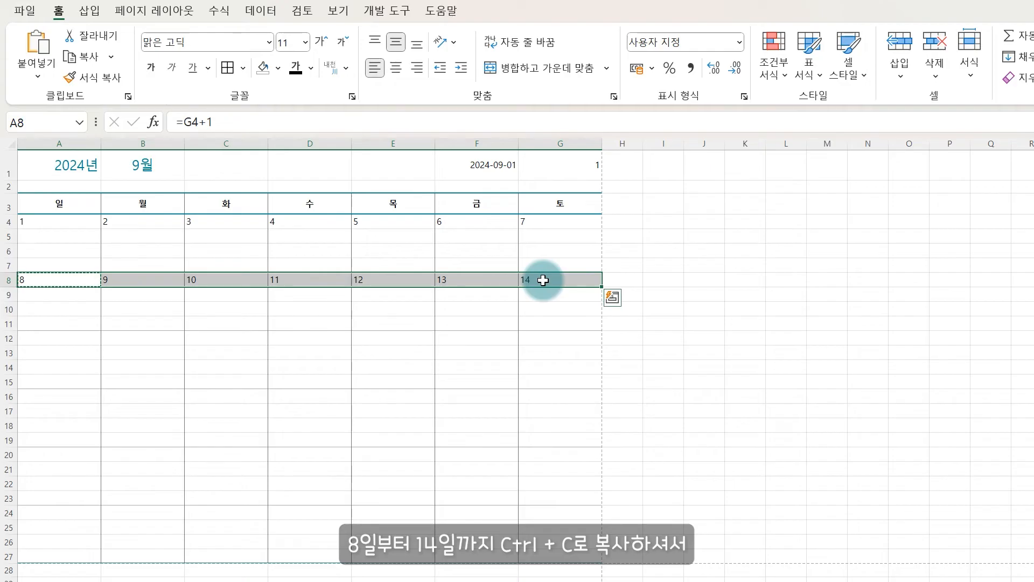
left_click(74, 338)
key("ctrl+v")
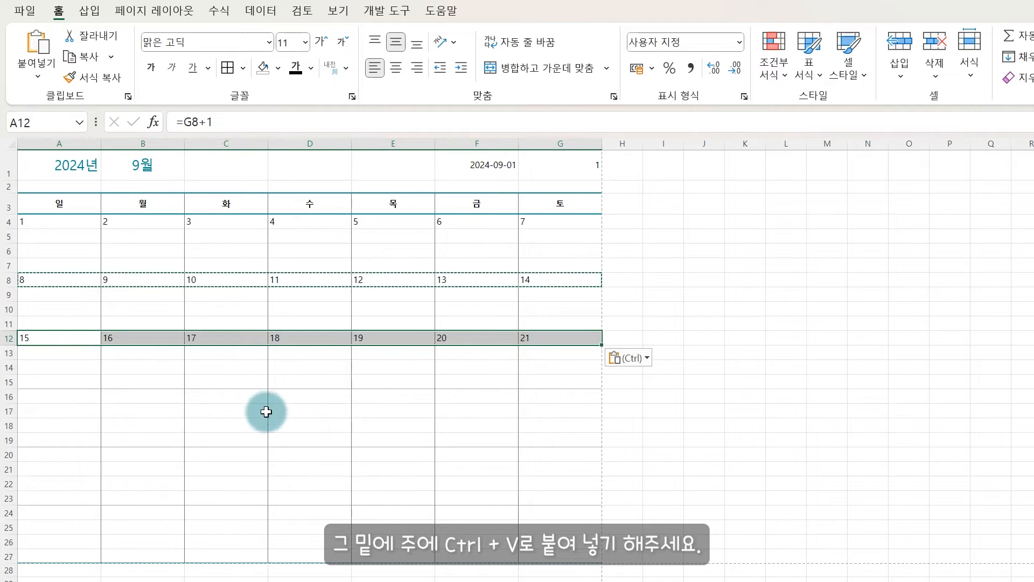
left_click(69, 395)
key("ctrl+v")
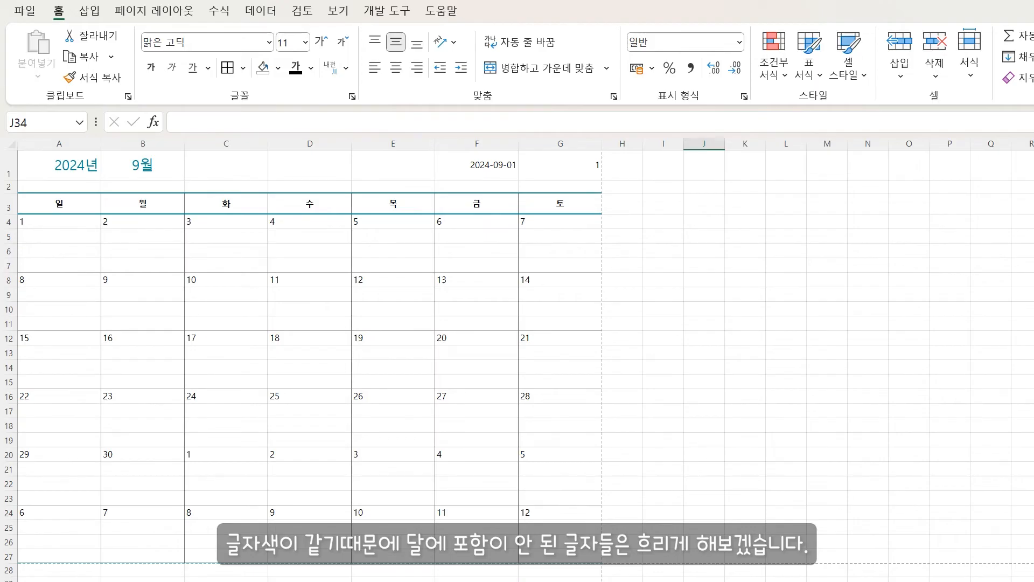
Create a new conditional formatting rule for the date grid A4:G27 that uses a formula to determine which cells to format
left_click_drag(43, 224, 561, 561)
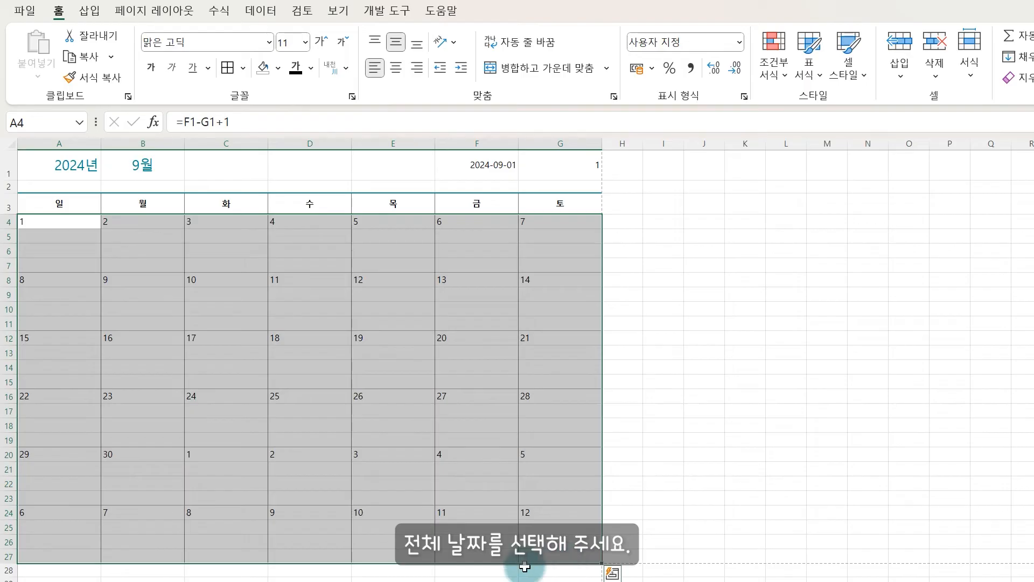
left_click(774, 68)
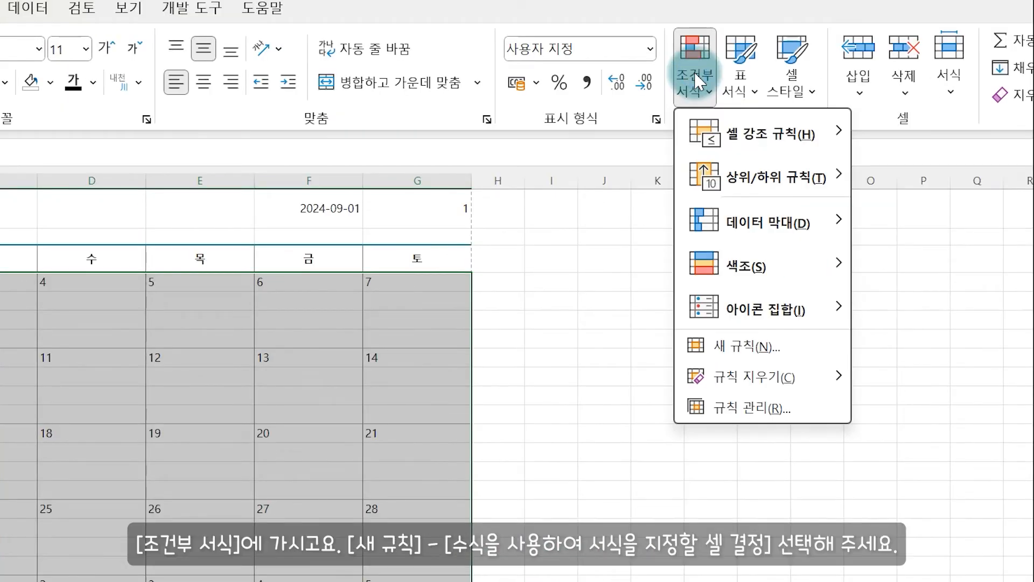
left_click(754, 348)
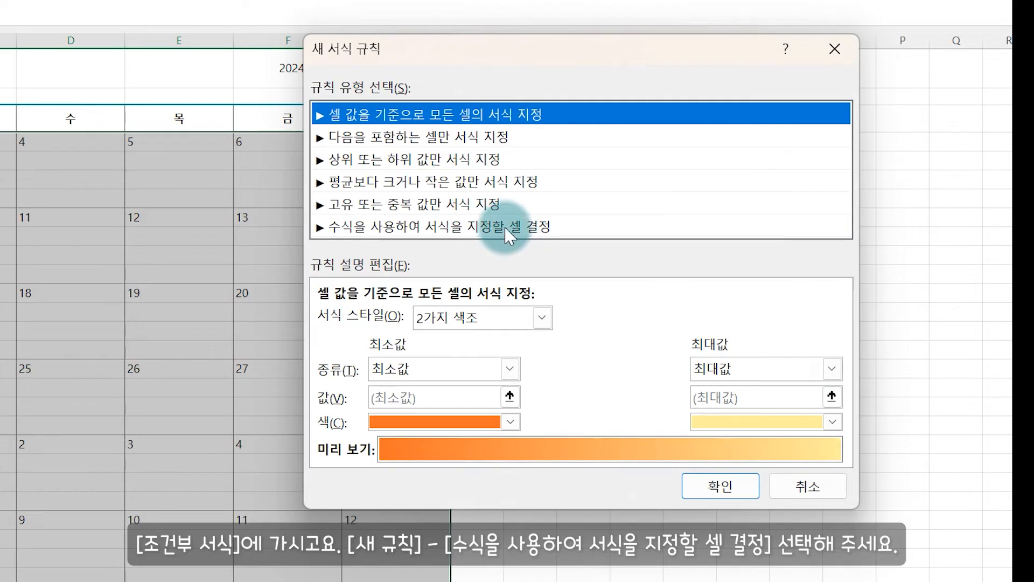
left_click(506, 226)
left_click(530, 317)
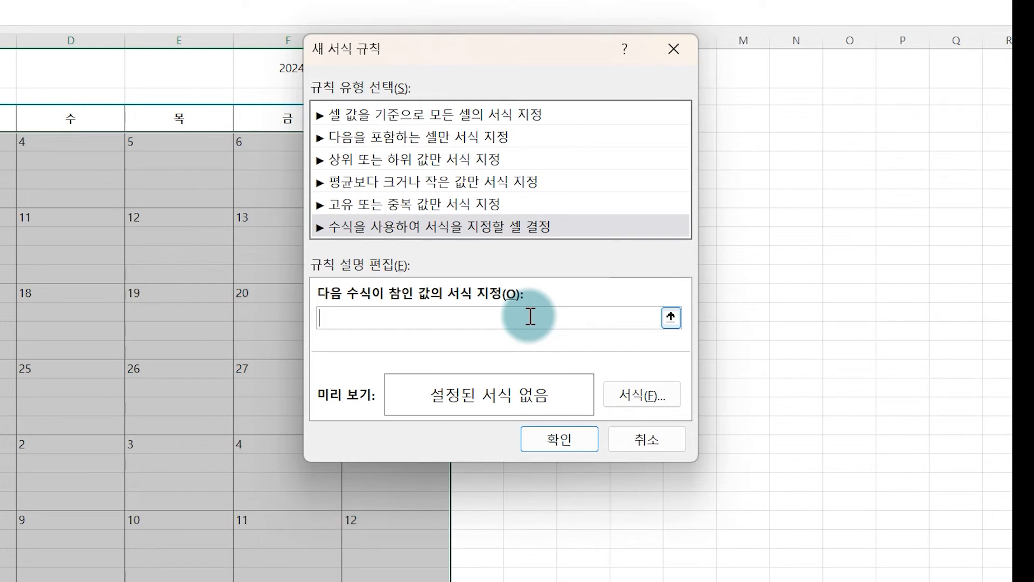
Enter =month(A4)<>month($F$1) as the rule's formula, with A4 as a relative reference and F1 as an absolute reference
type("=mont")
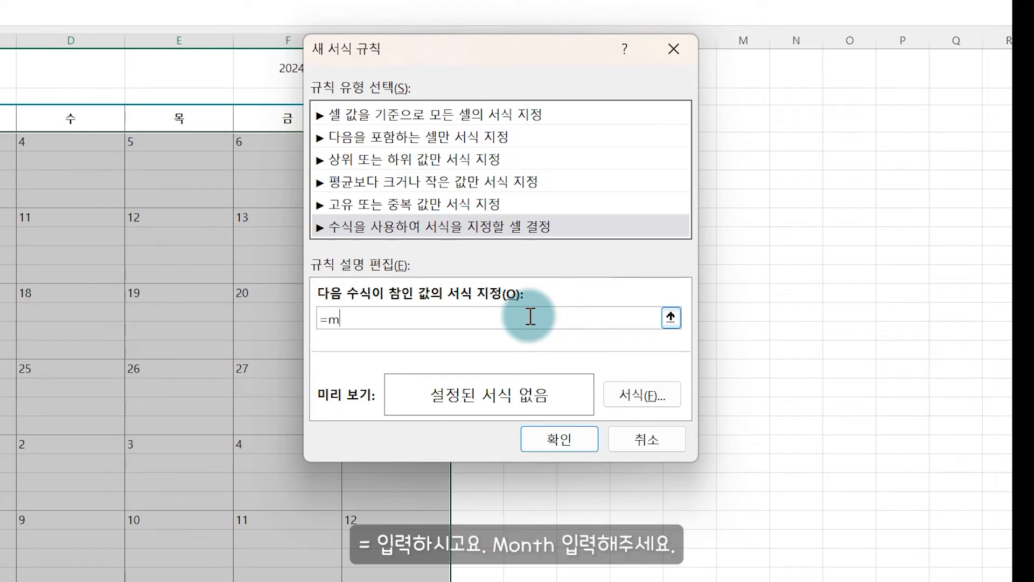
type("h")
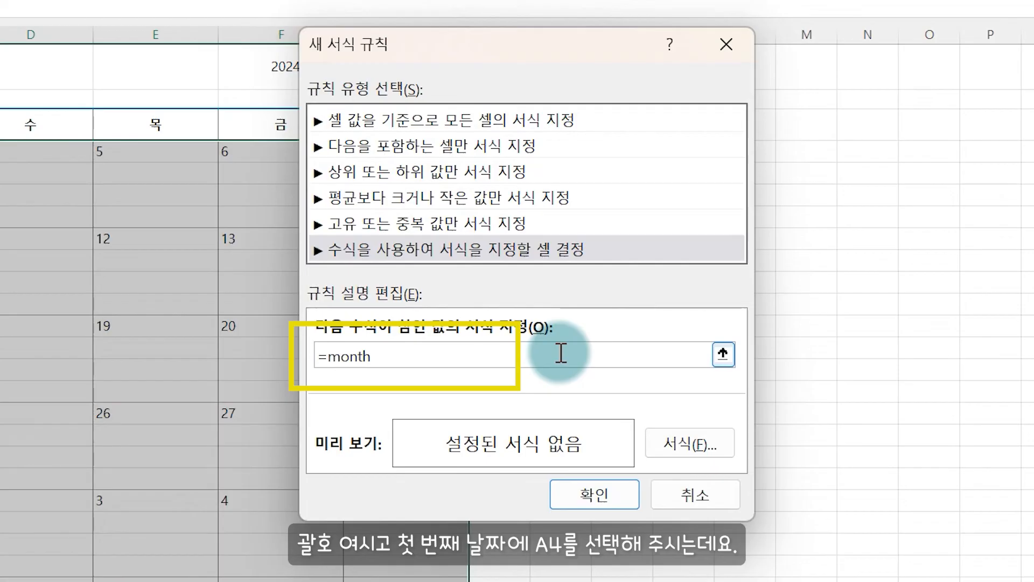
type("(")
left_click(72, 142)
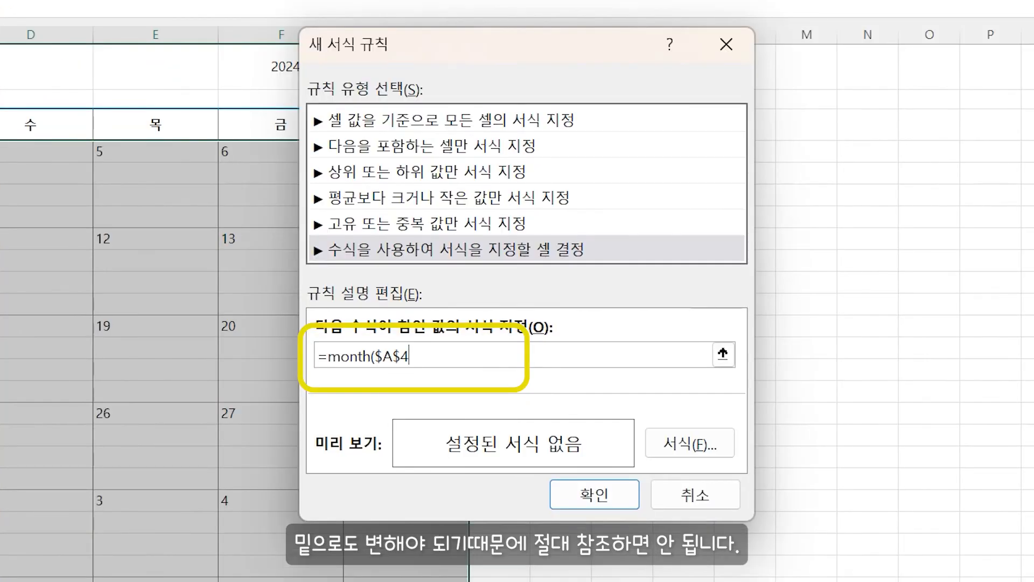
key("F4")
key("F4")
key("F4")
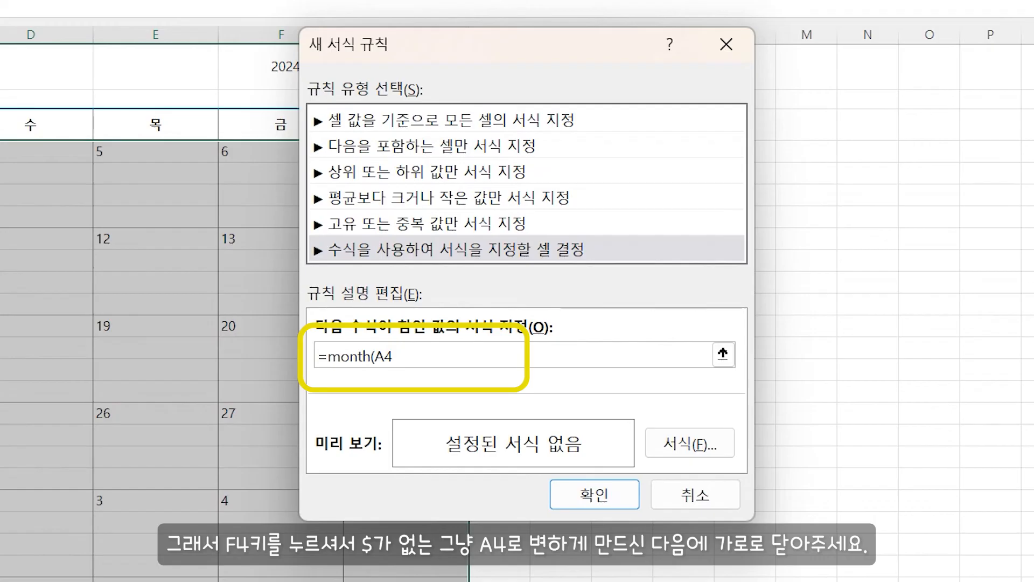
type(")")
type("<>month(")
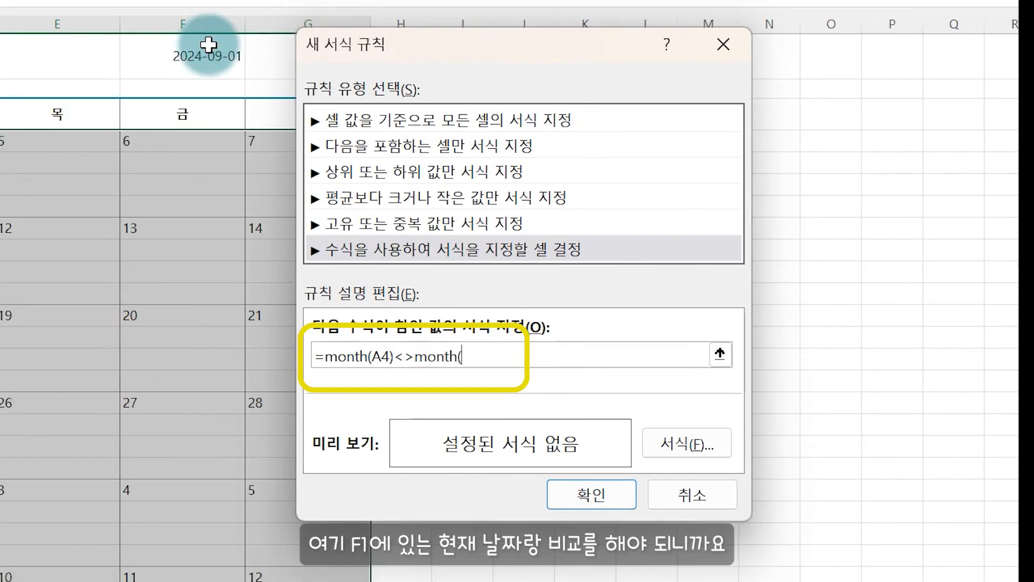
left_click(208, 45)
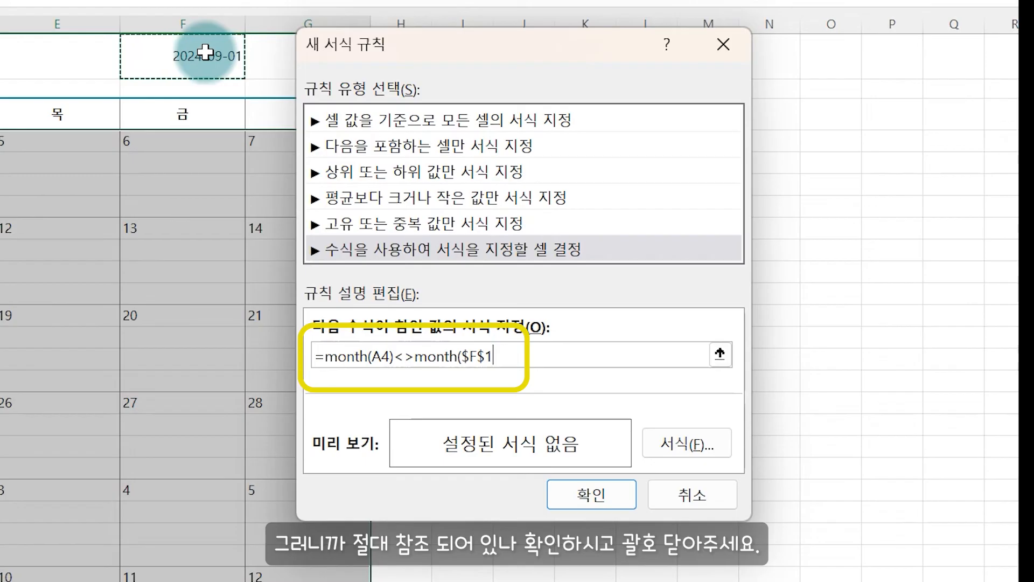
type(")")
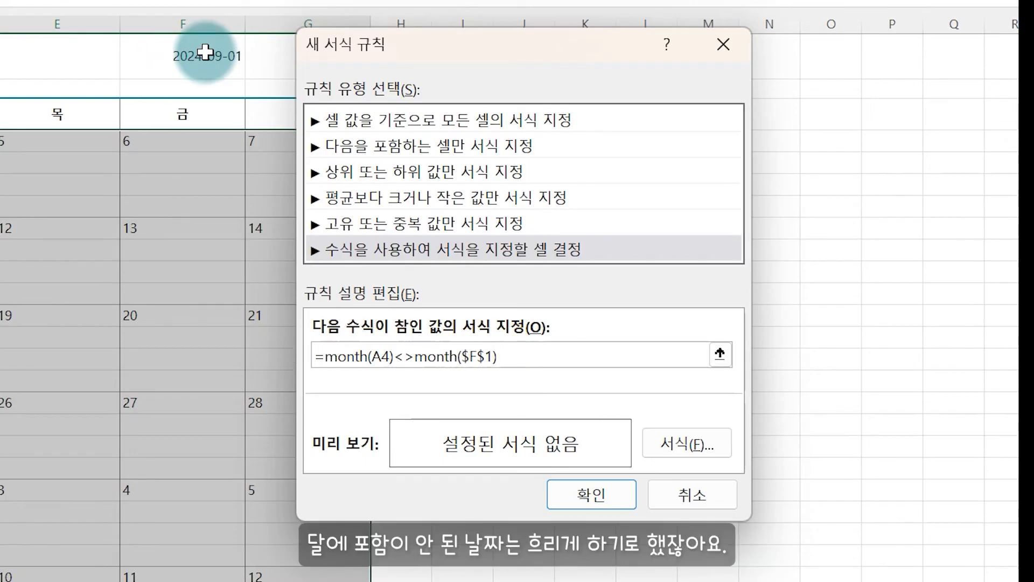
Set the rule's font color to a faint gray and apply the rule to the calendar dates
left_click(686, 442)
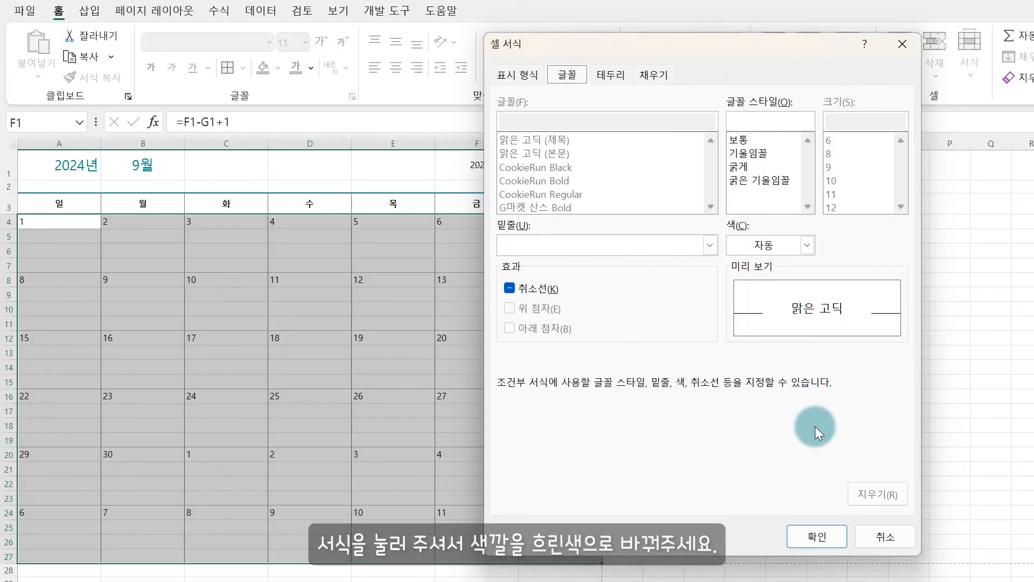
left_click(807, 247)
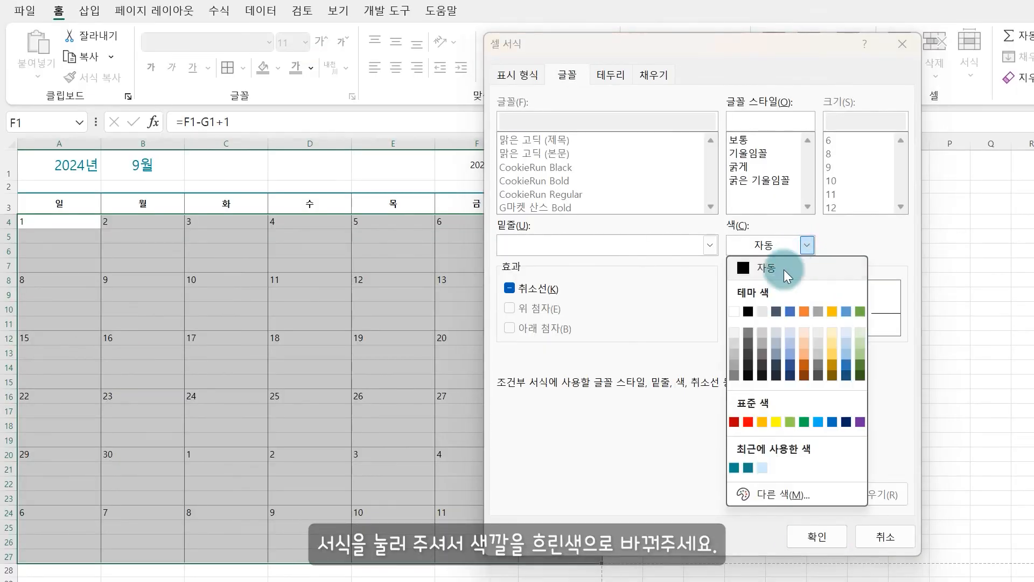
left_click(748, 332)
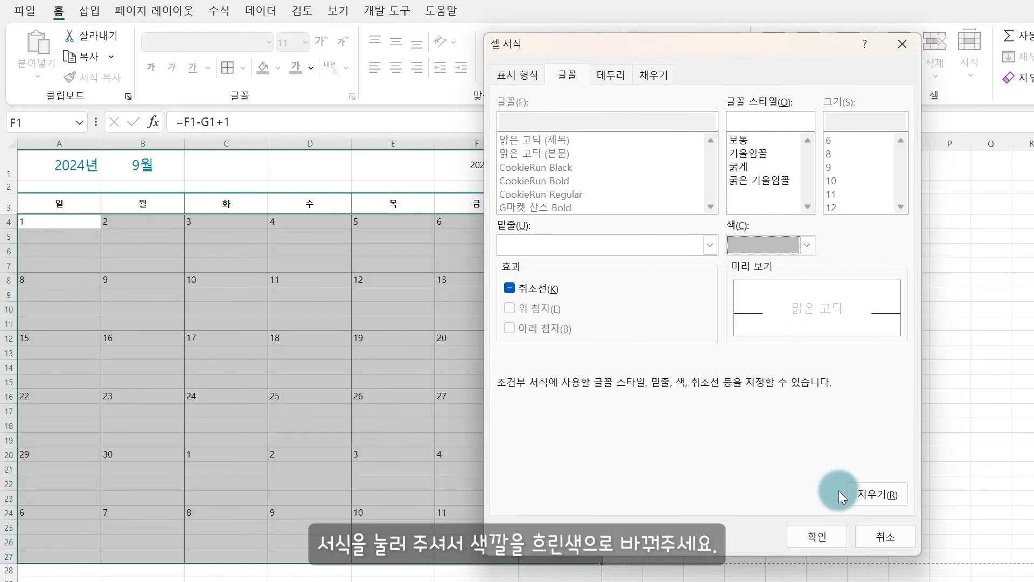
left_click(828, 533)
left_click(752, 457)
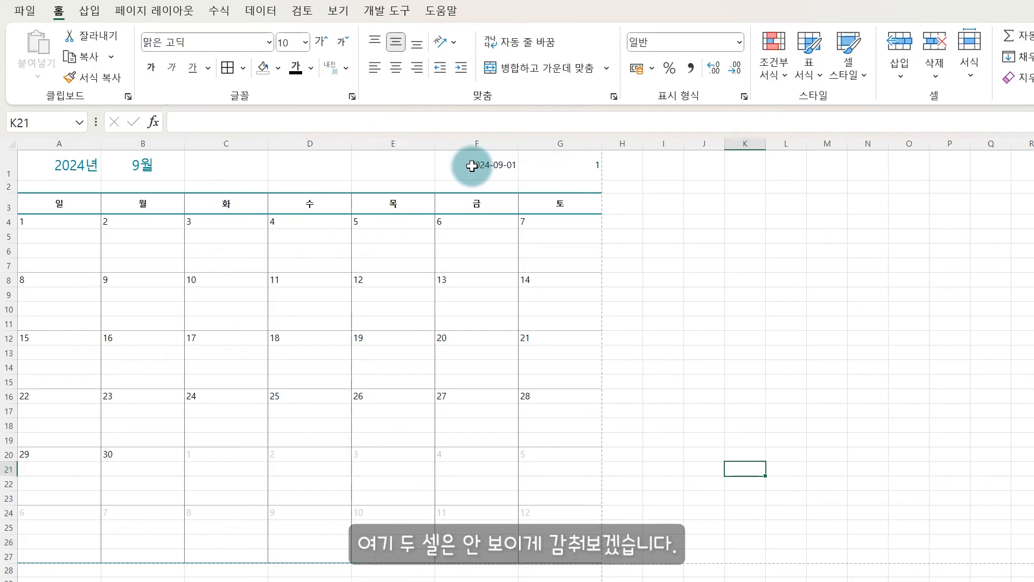
Hide the contents of F1:G1 with the custom number format ;;; and check that both cells still hold their formulas
left_click_drag(472, 165, 551, 166)
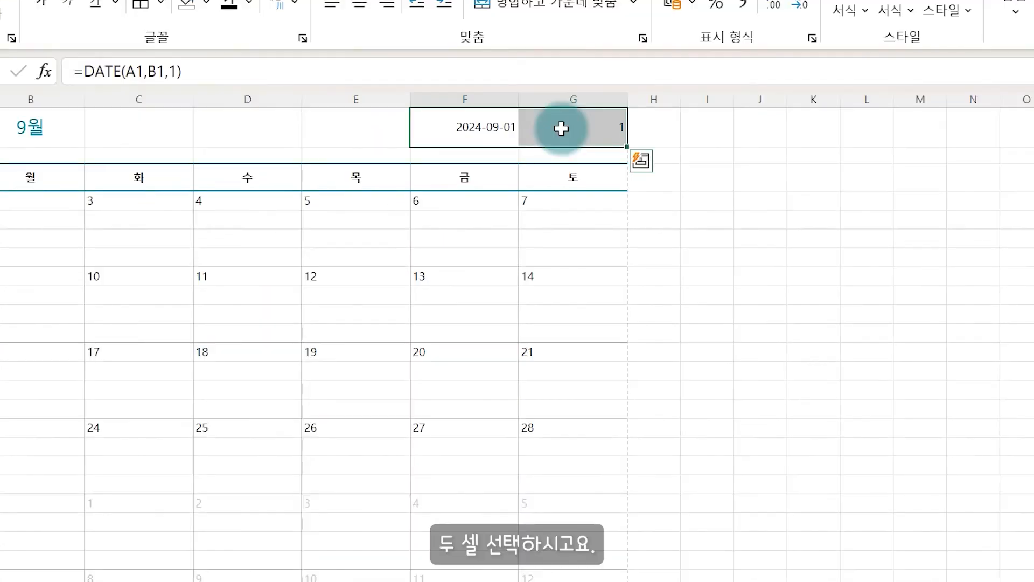
key("ctrl+1")
left_click(443, 317)
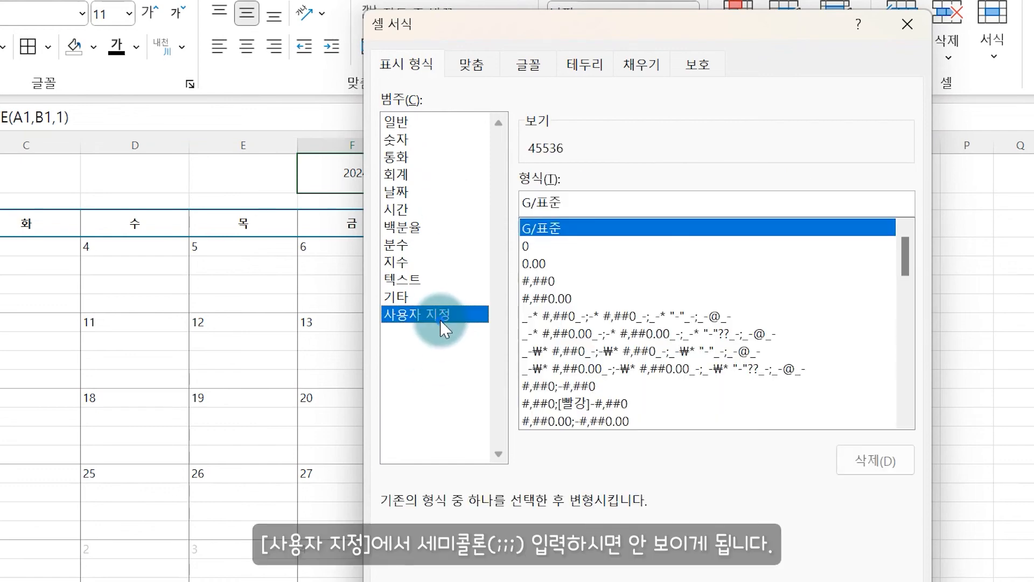
left_click_drag(589, 203, 510, 201)
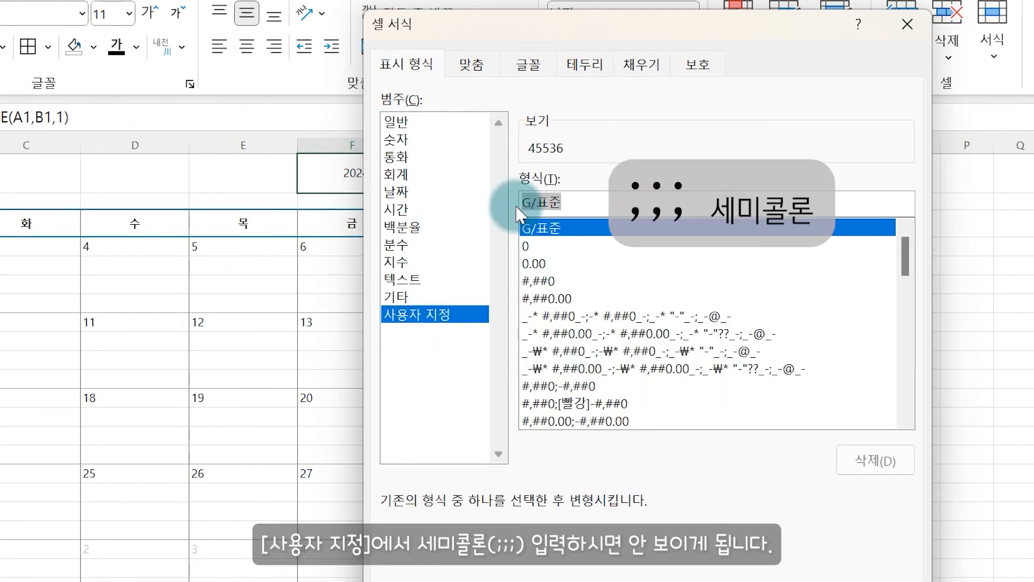
type(";;;")
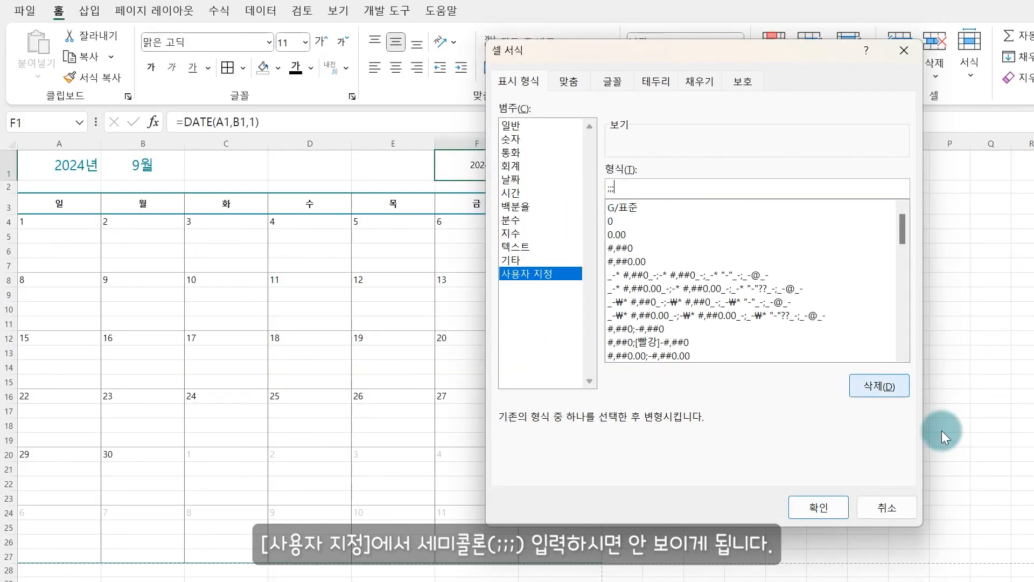
left_click(831, 494)
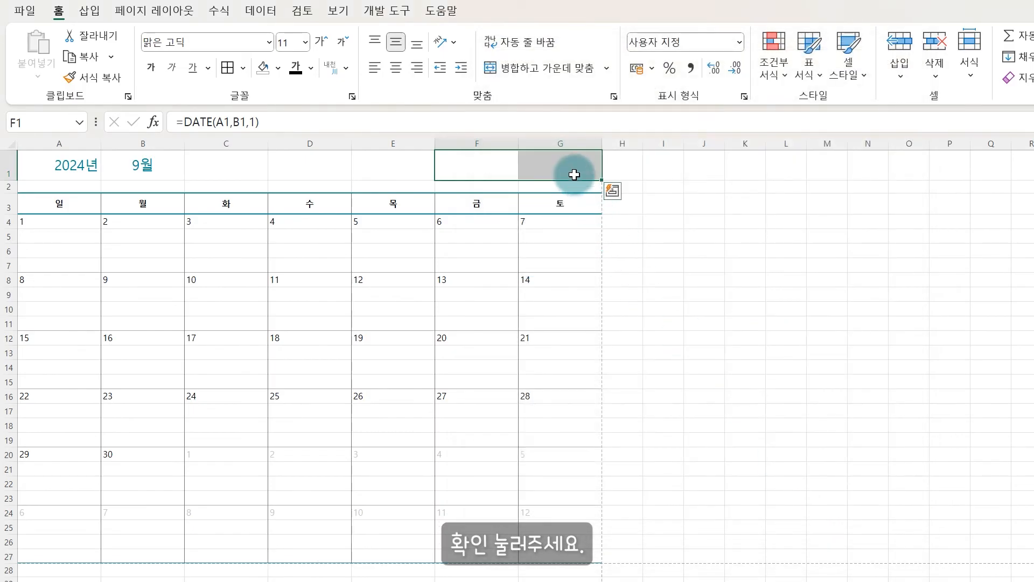
left_click(619, 202)
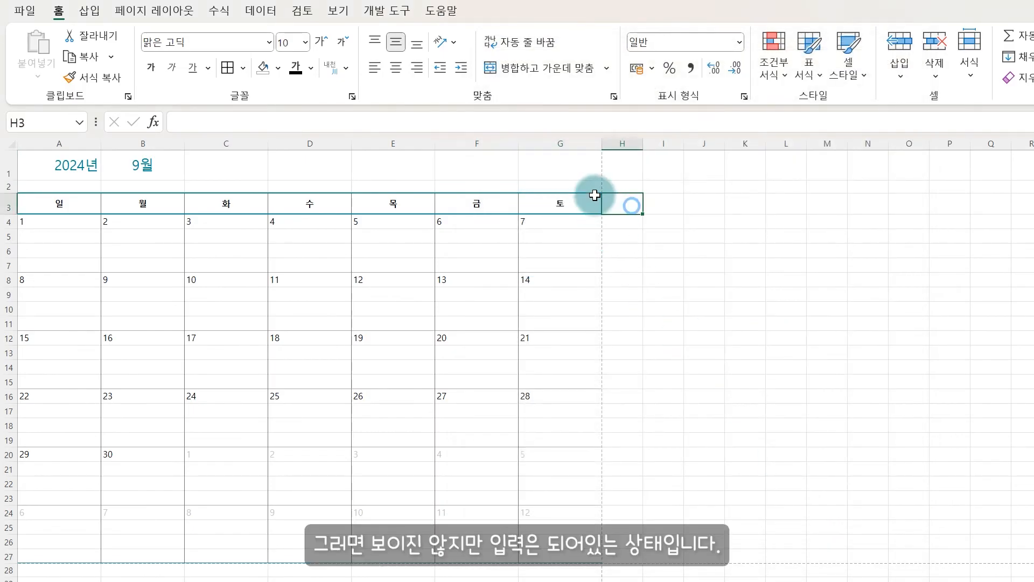
left_click(487, 164)
left_click(539, 161)
left_click(487, 168)
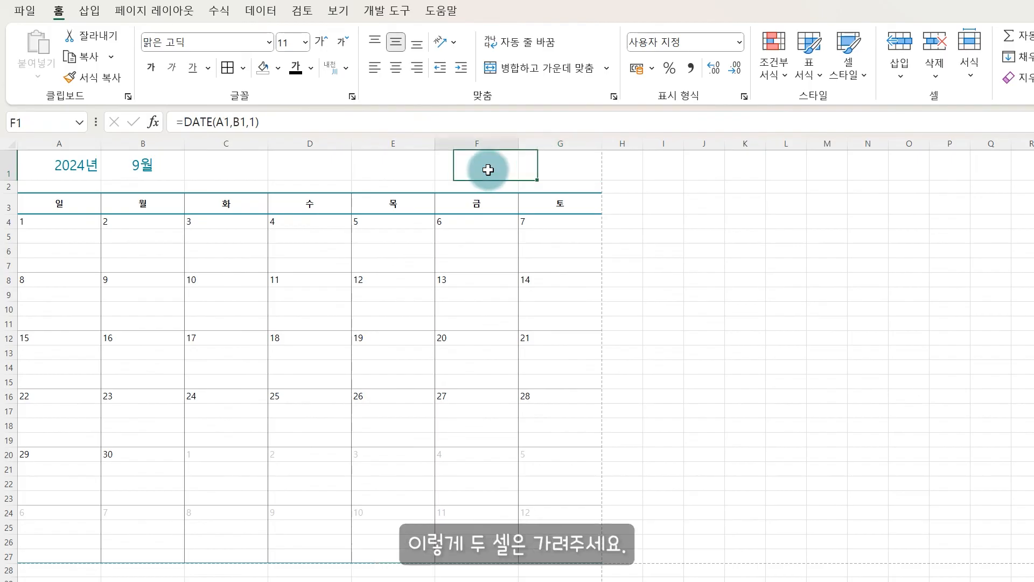
left_click(538, 171)
Choose month 12 in cell B1 to test the calendar
left_click(178, 171)
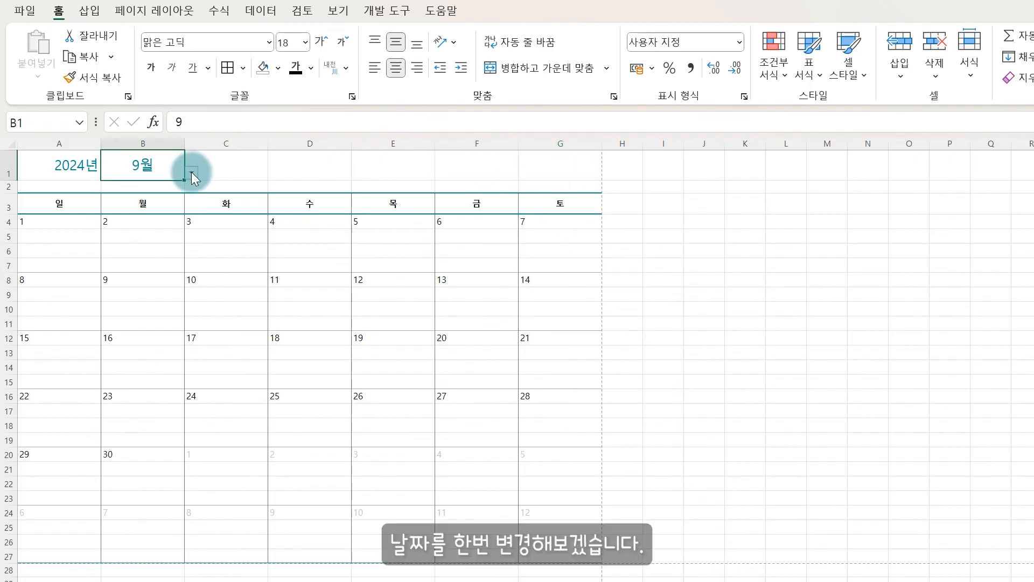
left_click(191, 172)
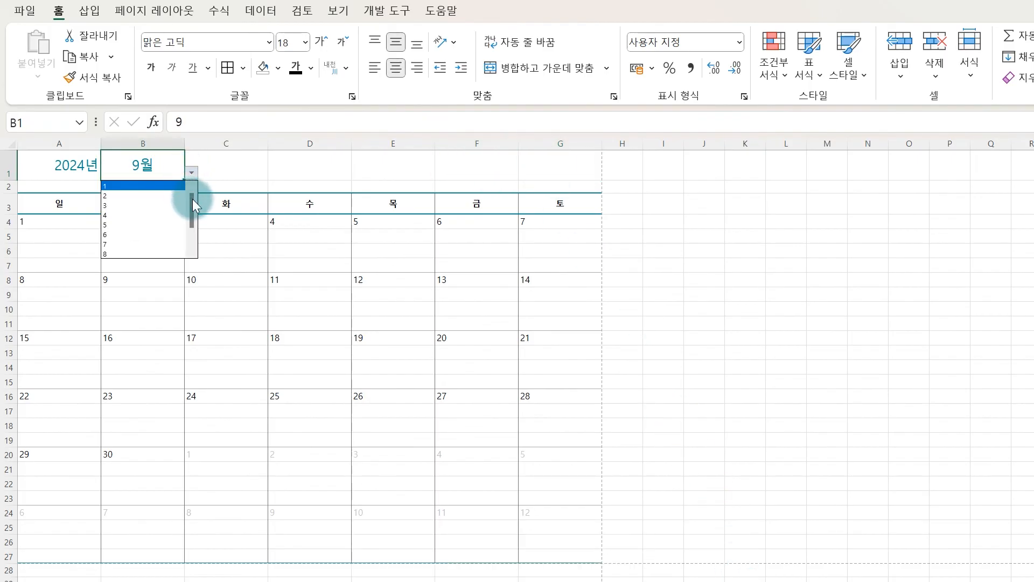
scroll(192, 198, "down", 2)
left_click(129, 253)
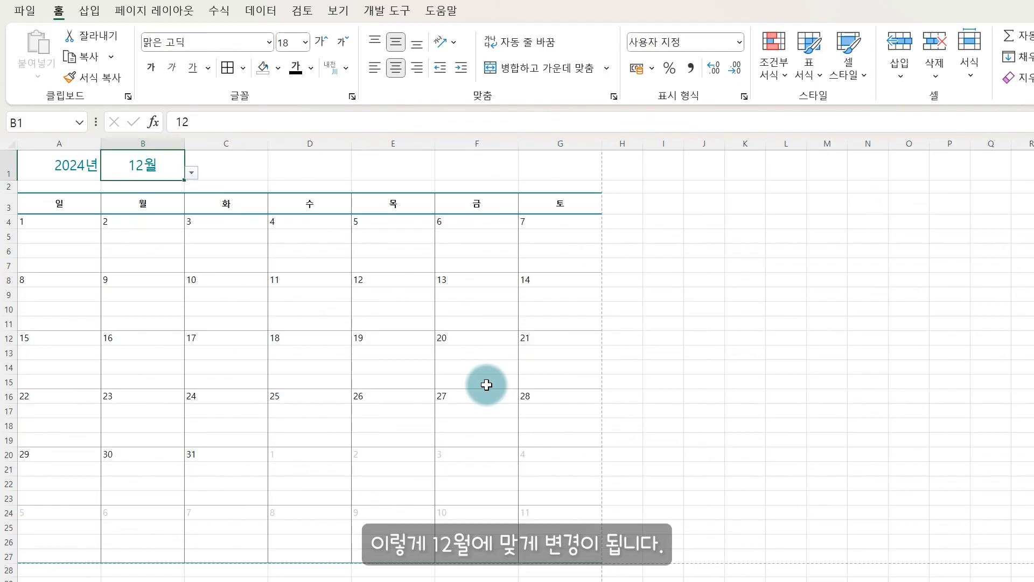
Set the year in A1 to 2025 and the month in B1 to 3
left_click(97, 174)
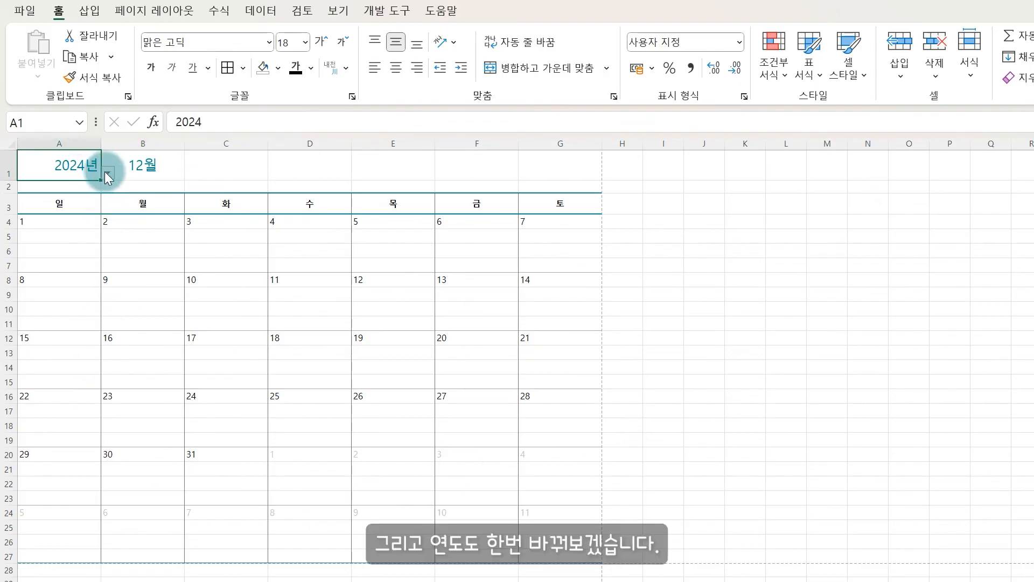
left_click(108, 172)
left_click(79, 196)
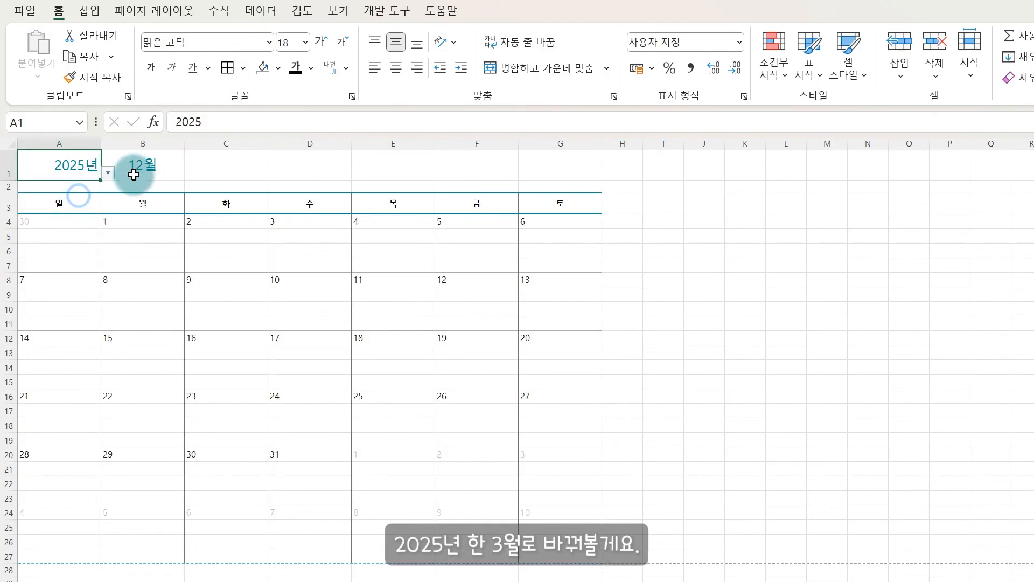
left_click(155, 171)
left_click(189, 175)
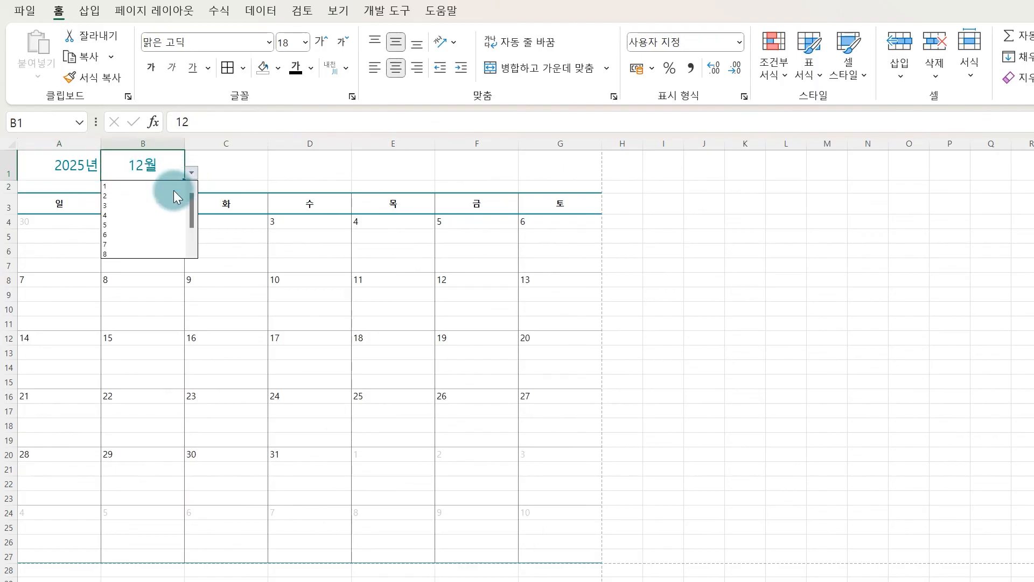
left_click(173, 193)
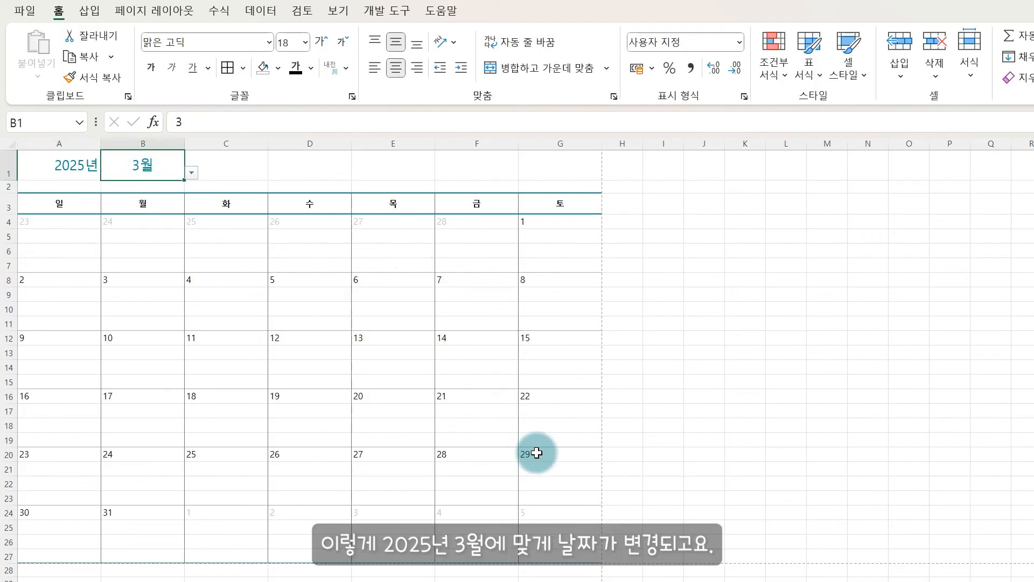